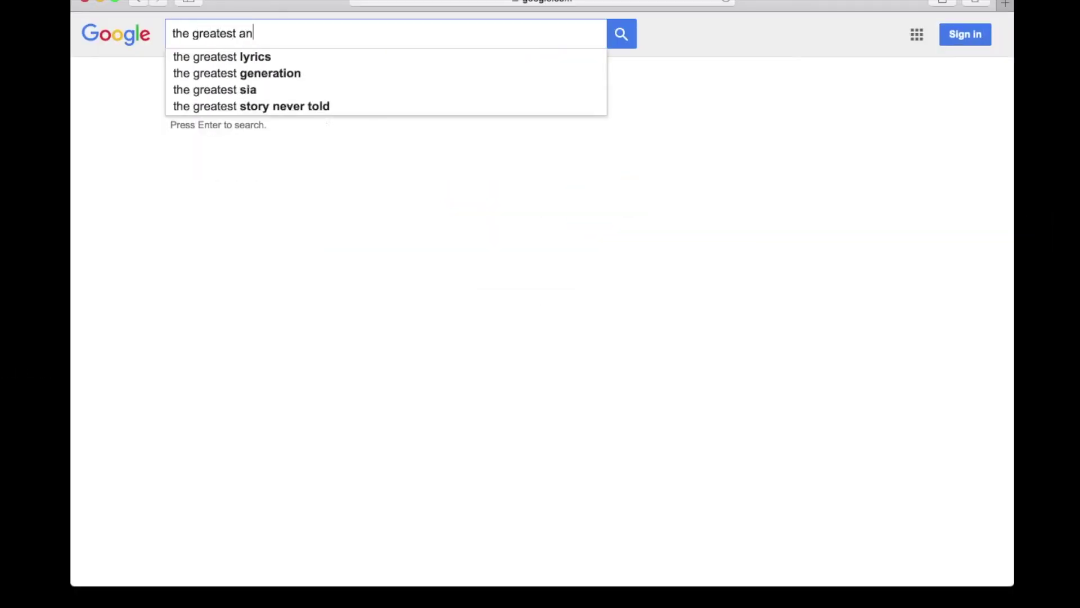
# Type 'the greatest and best site in the whole wide world' into Google's search box.
pyautogui.write('whole wide world')
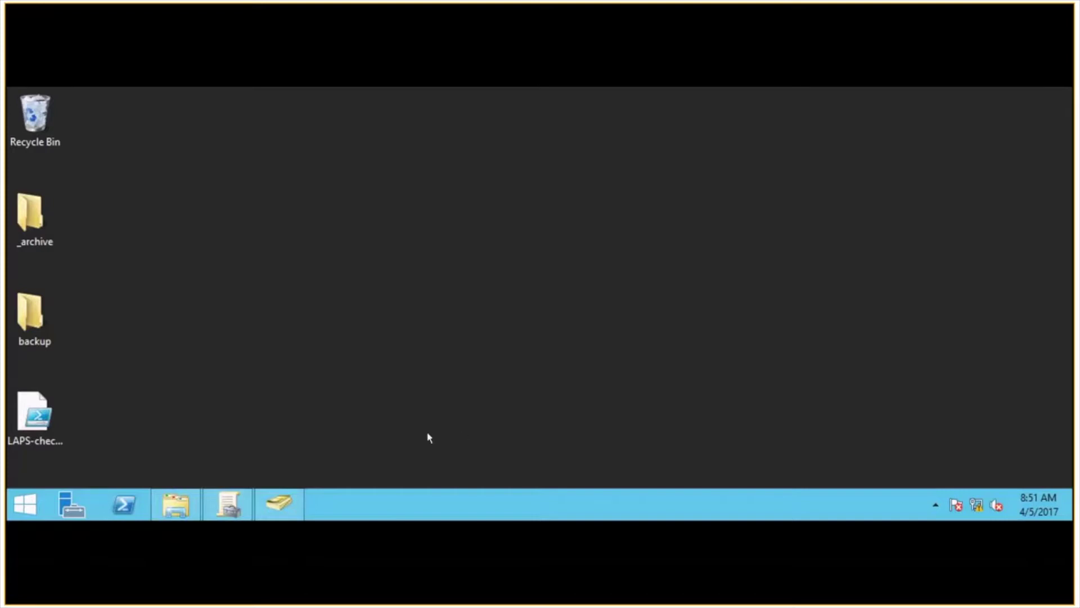
pyautogui.click(178, 503)
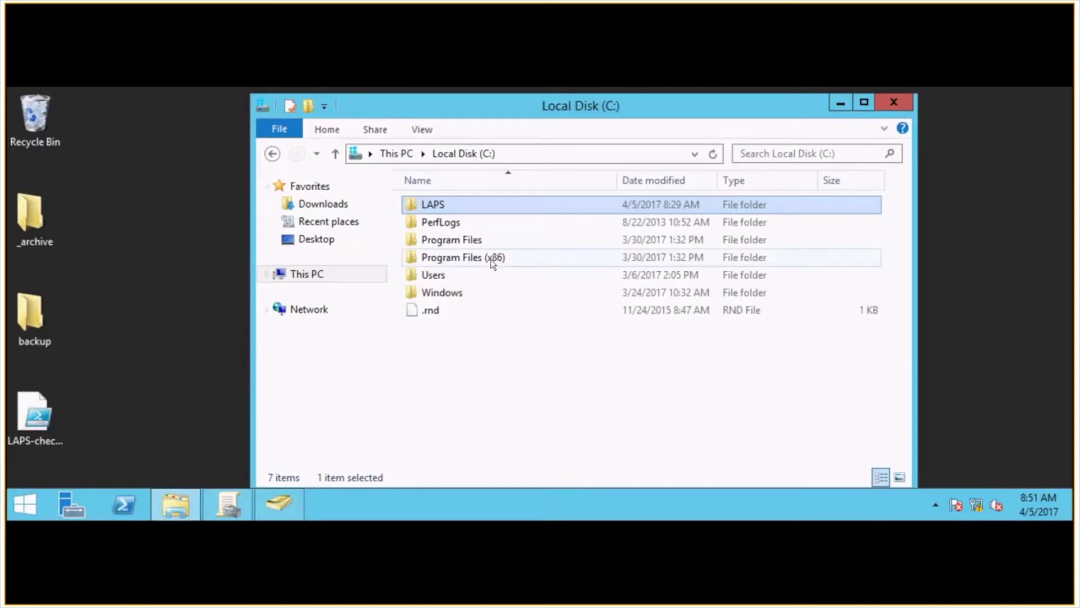
pyautogui.rightClick(436, 207)
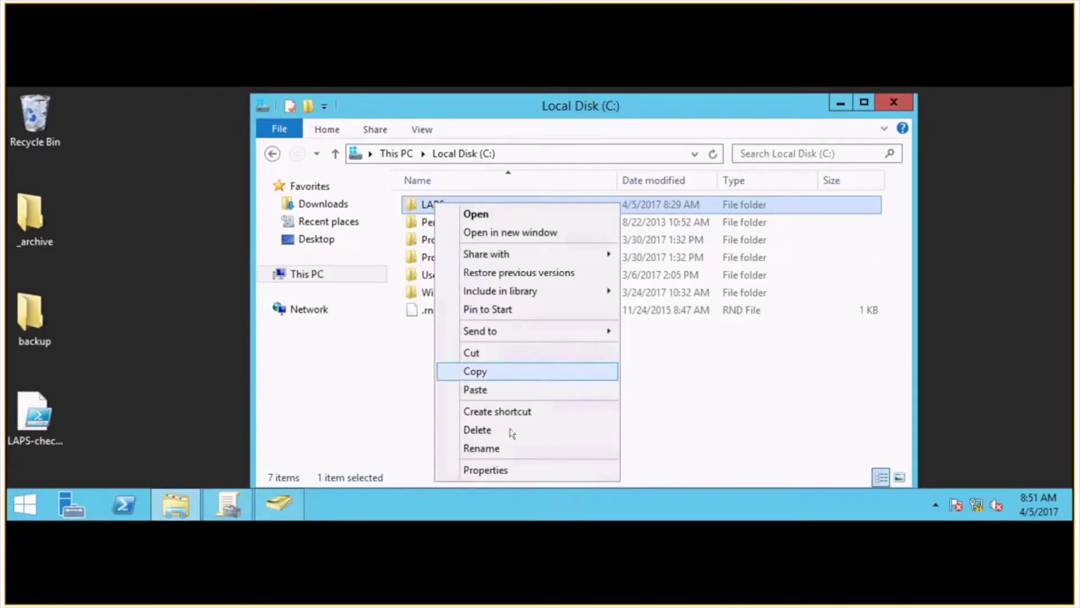
pyautogui.click(486, 470)
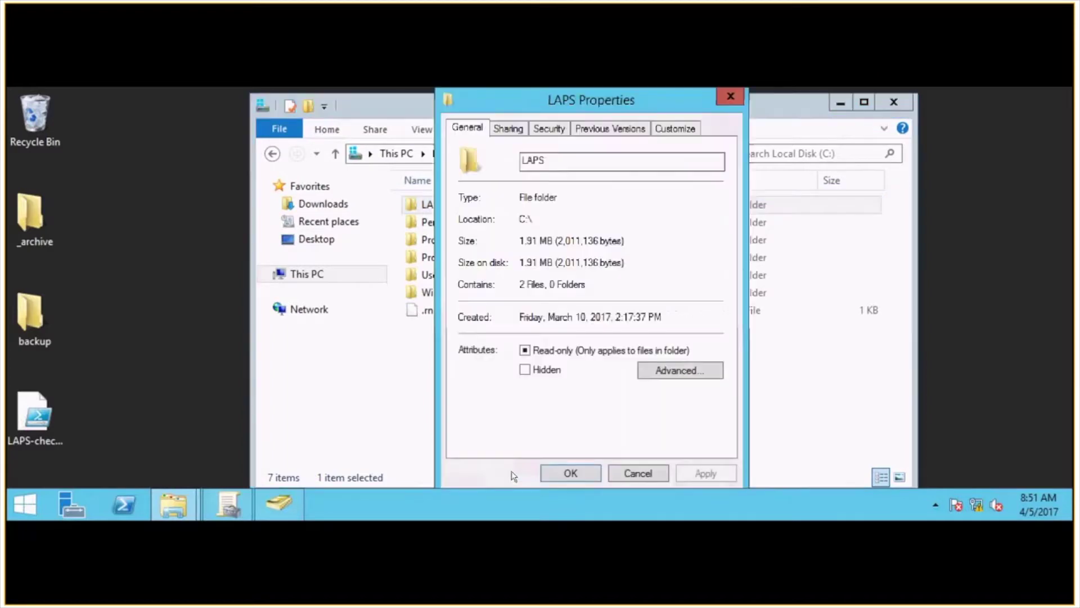
pyautogui.click(508, 129)
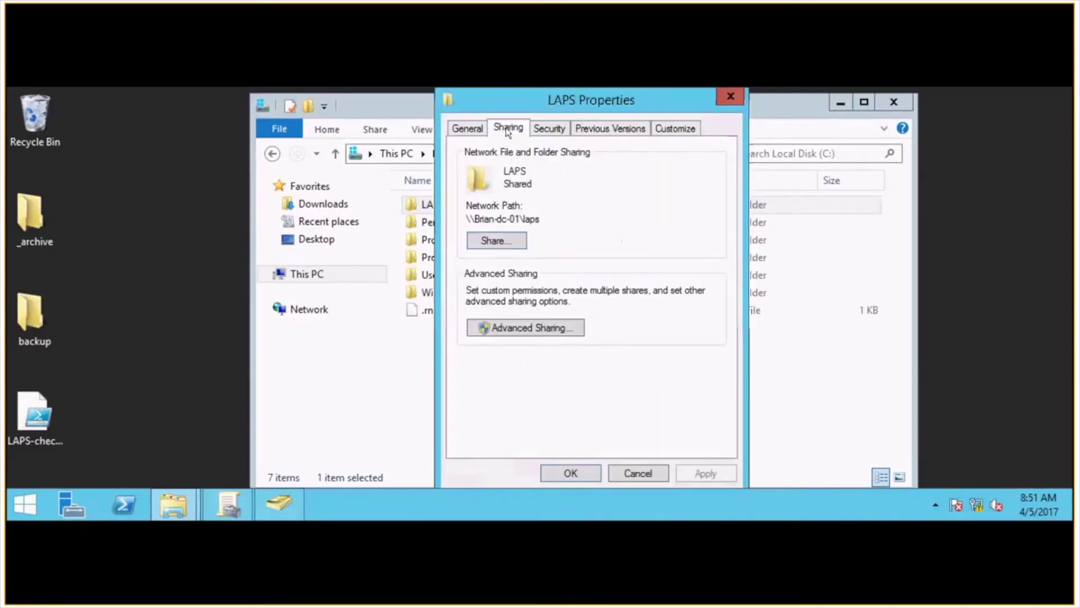
pyautogui.click(517, 242)
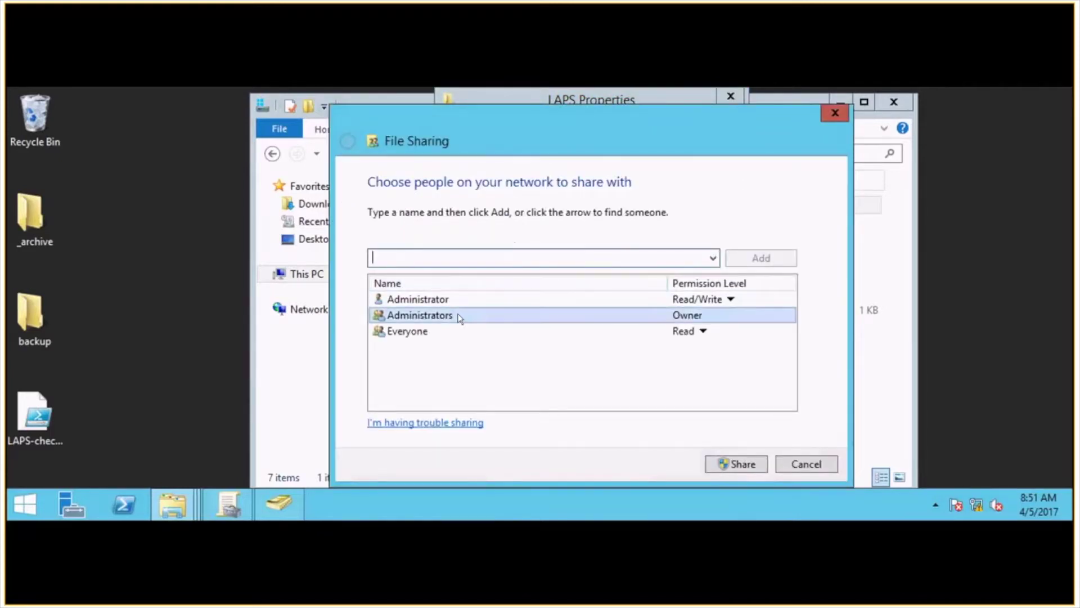
pyautogui.moveTo(458, 325)
pyautogui.click(458, 332)
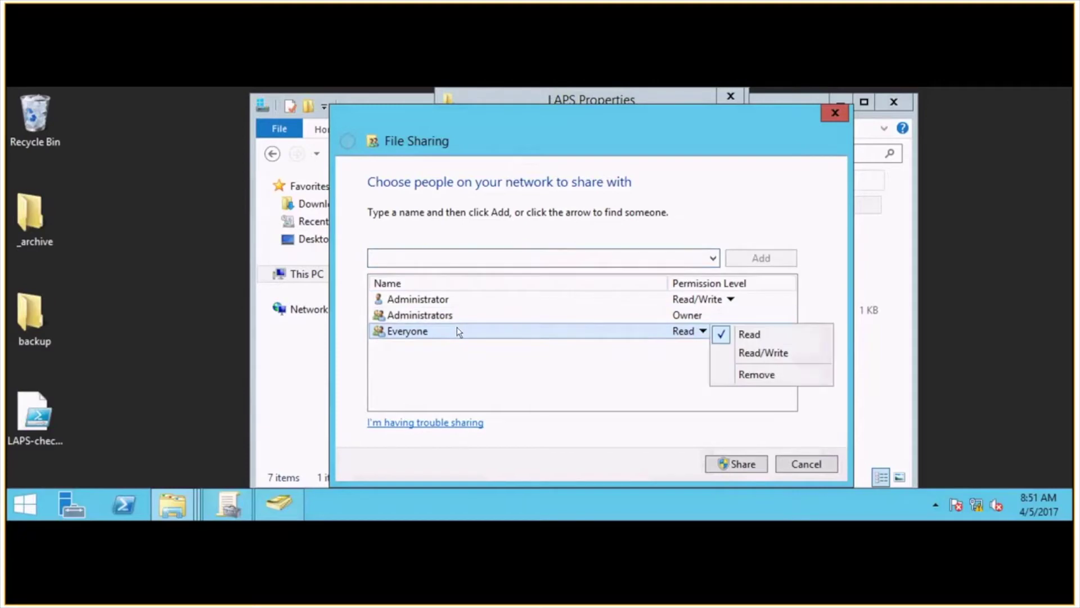
pyautogui.click(476, 355)
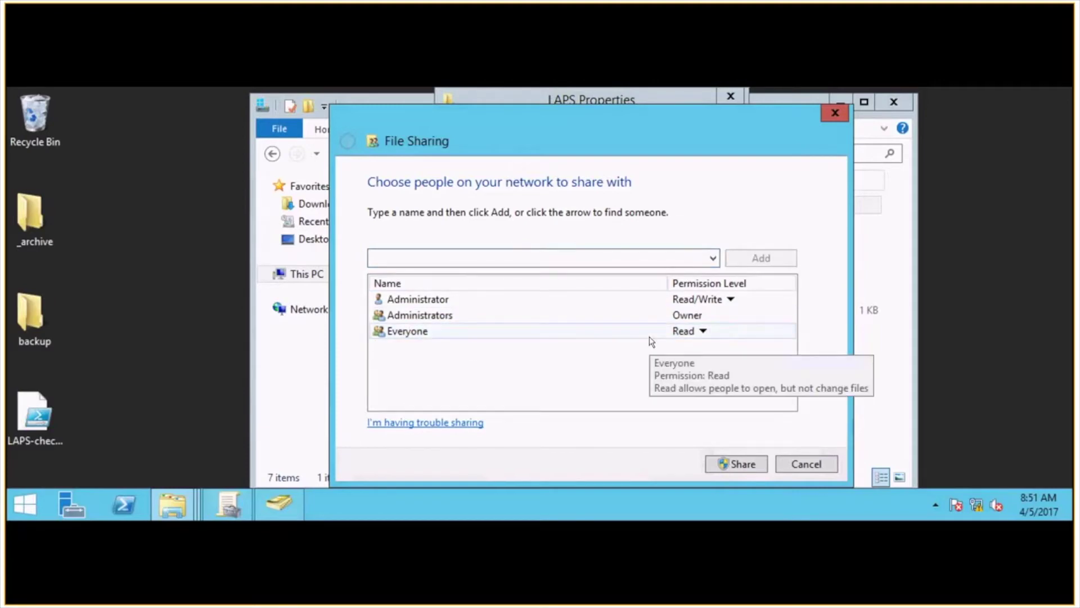
pyautogui.click(805, 465)
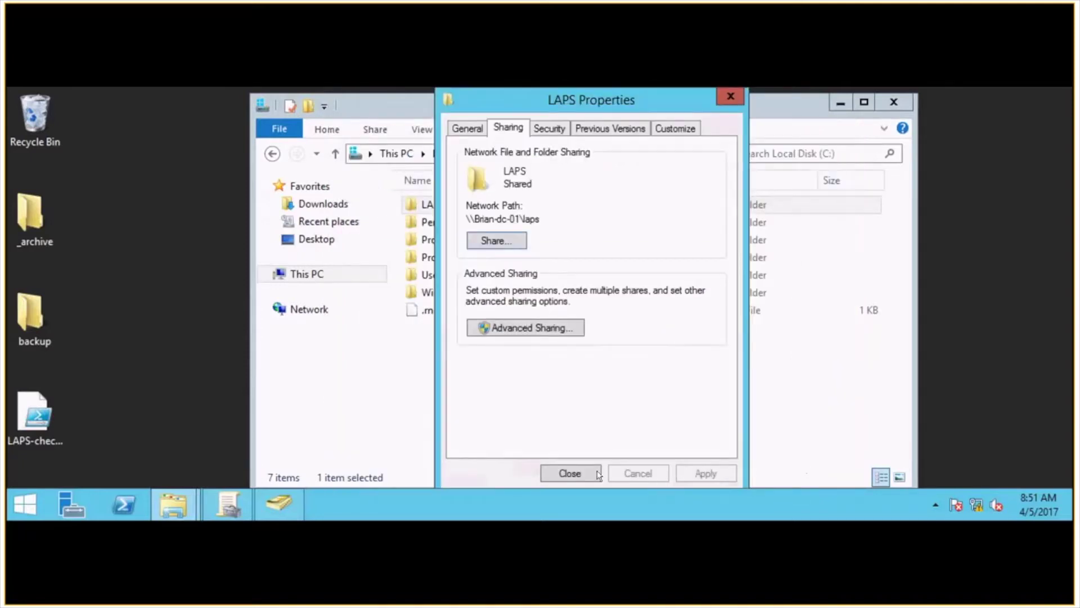
pyautogui.click(570, 473)
pyautogui.doubleClick(430, 205)
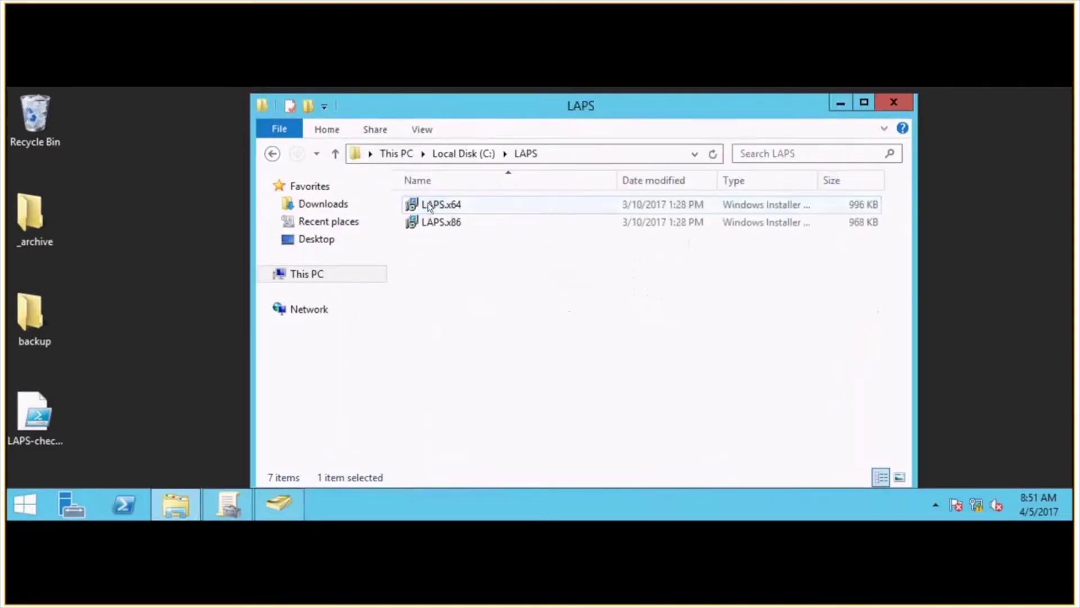
pyautogui.click(440, 227)
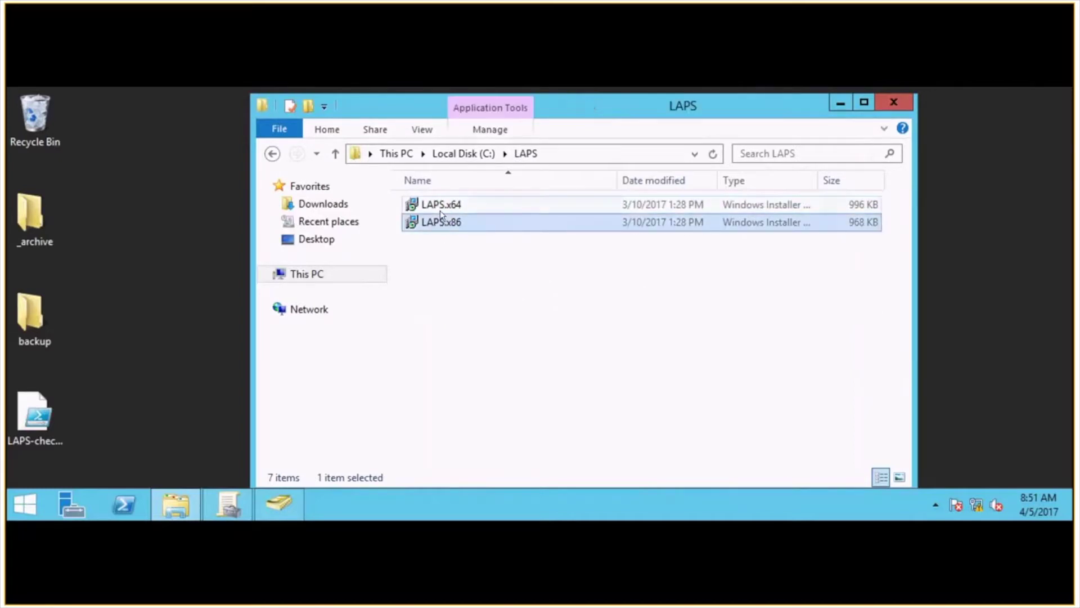
pyautogui.click(441, 210)
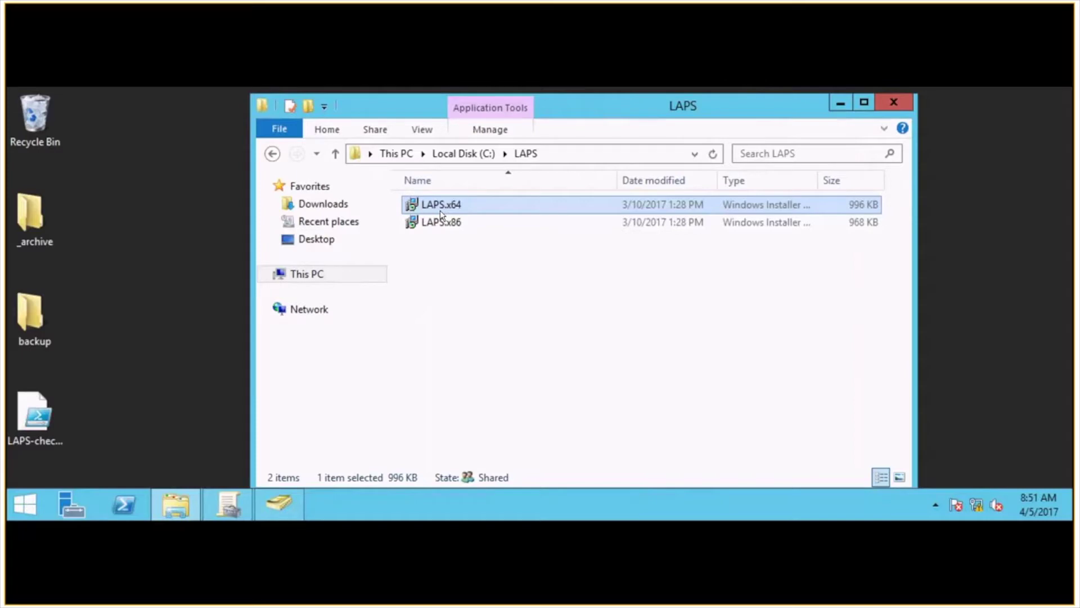
pyautogui.click(894, 102)
# Review the Windows 7, Windows 10 and WIN08 accounts in PWN-COMPUTERS, then close ADUC.
pyautogui.click(281, 501)
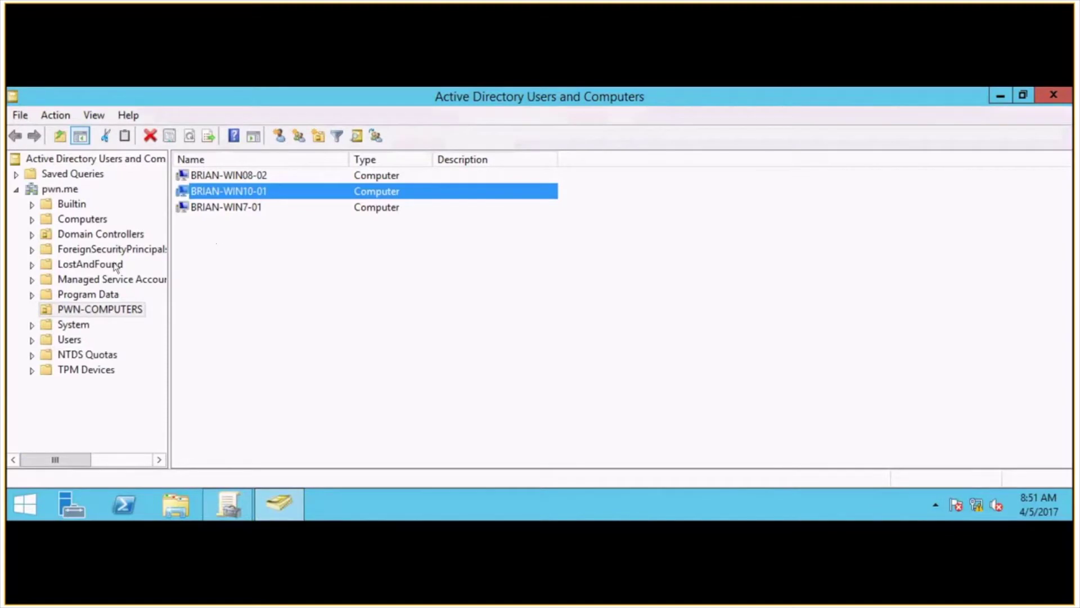
pyautogui.click(79, 311)
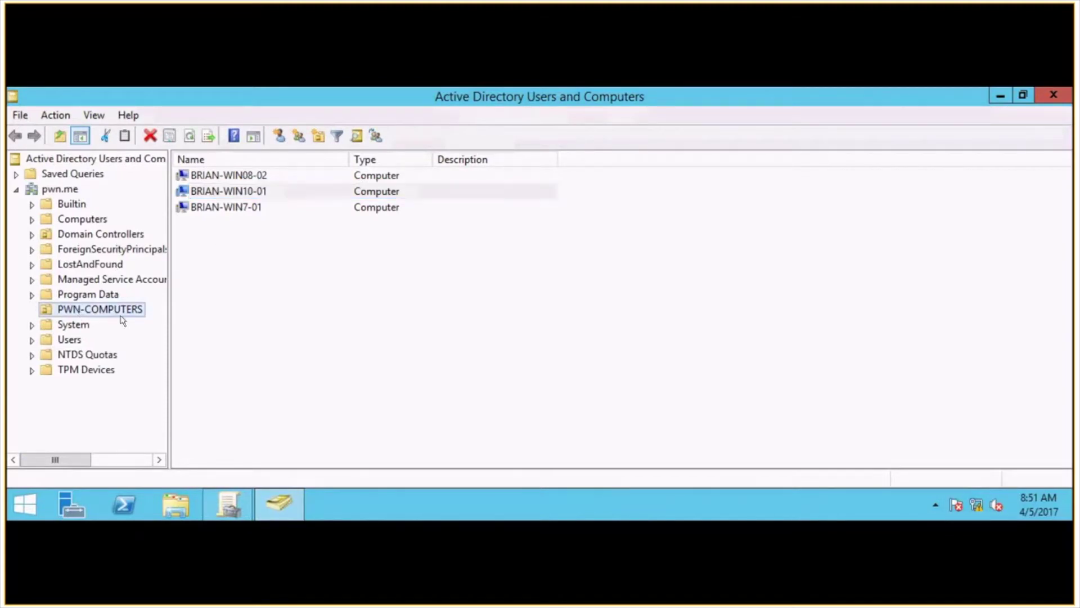
pyautogui.click(217, 208)
pyautogui.click(220, 192)
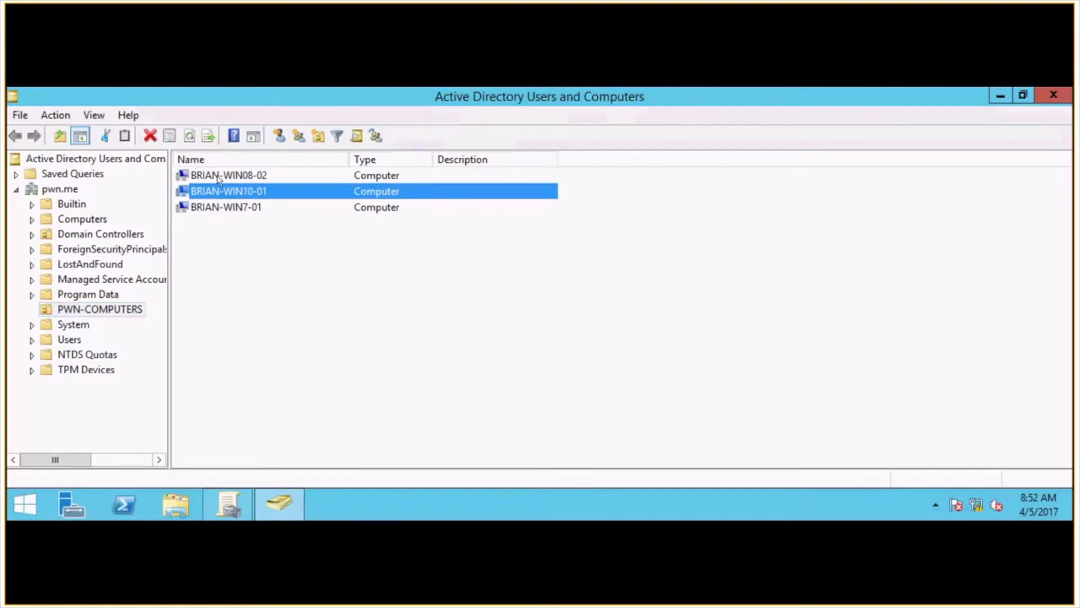
pyautogui.click(218, 177)
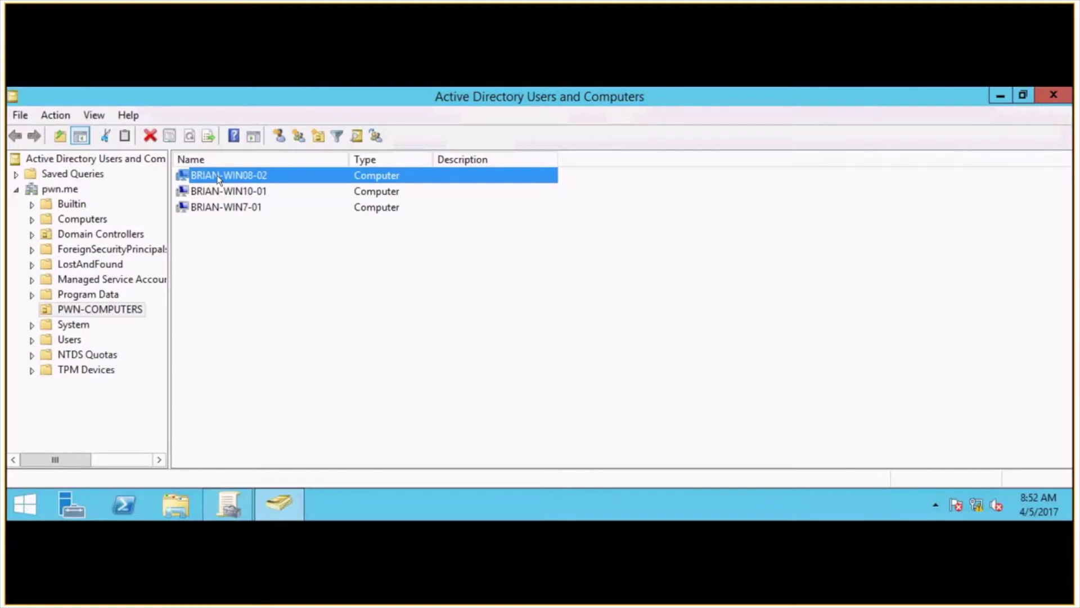
pyautogui.hotkey('alt', 'F4')
pyautogui.click(217, 498)
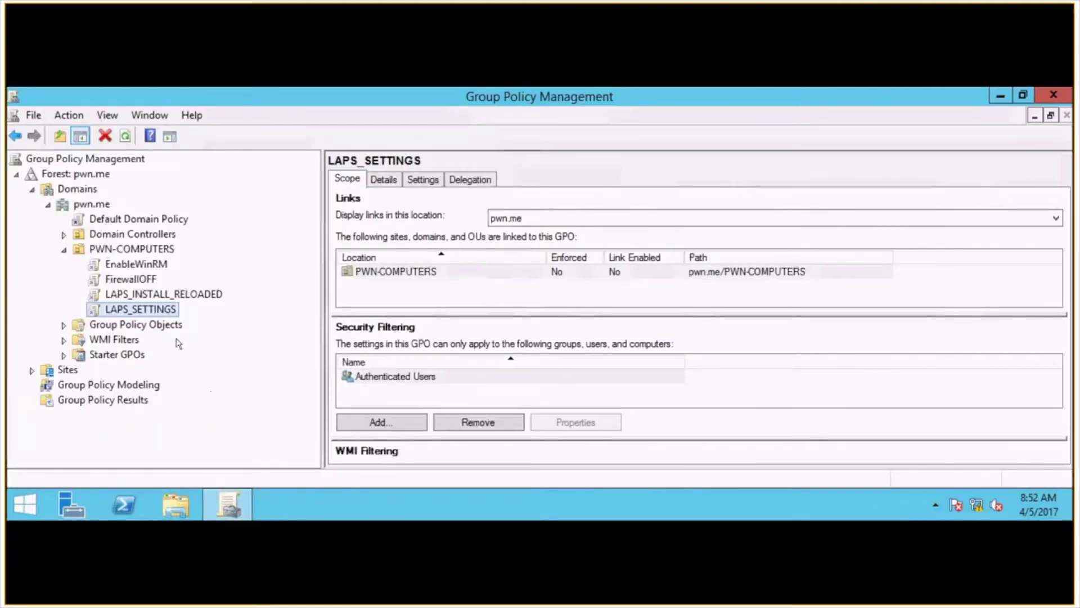
# Edit LAPS_INSTALL_RELOADED and show its Software Installation packages under Computer Configuration.
pyautogui.click(152, 296)
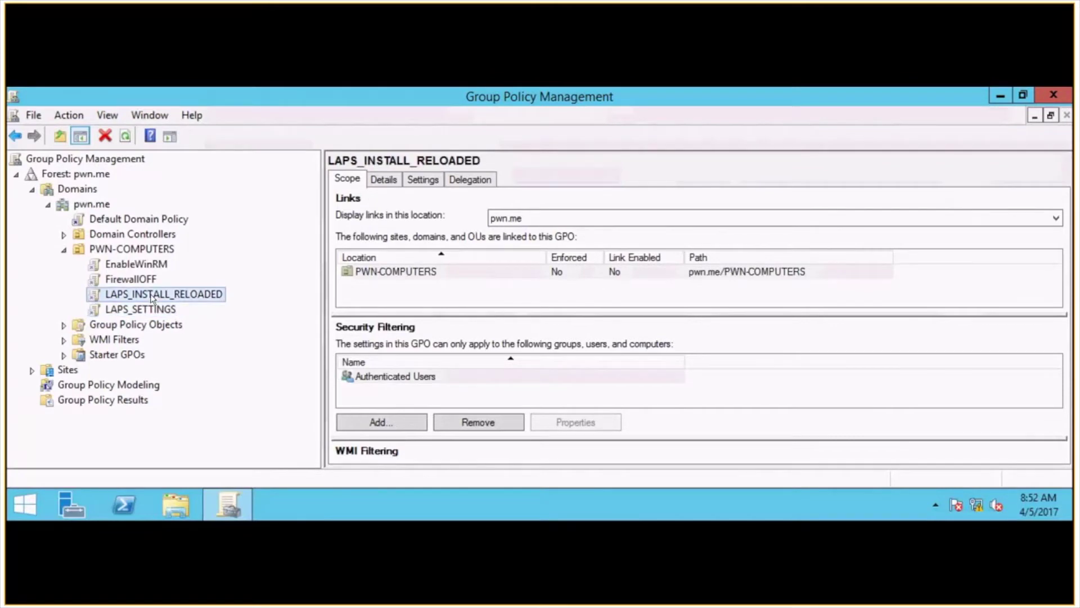
pyautogui.rightClick(153, 298)
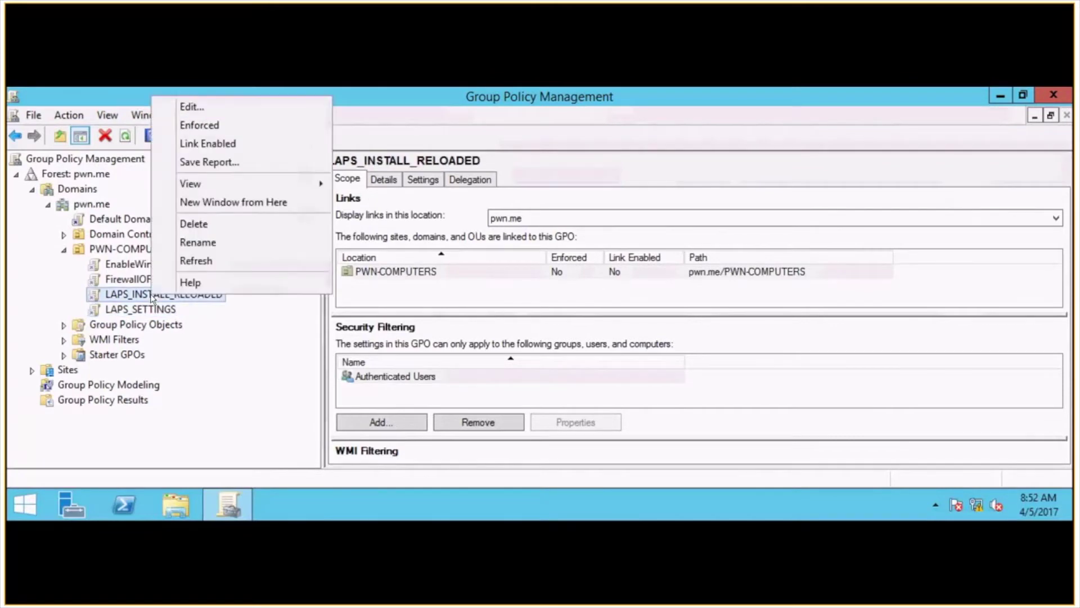
pyautogui.click(214, 111)
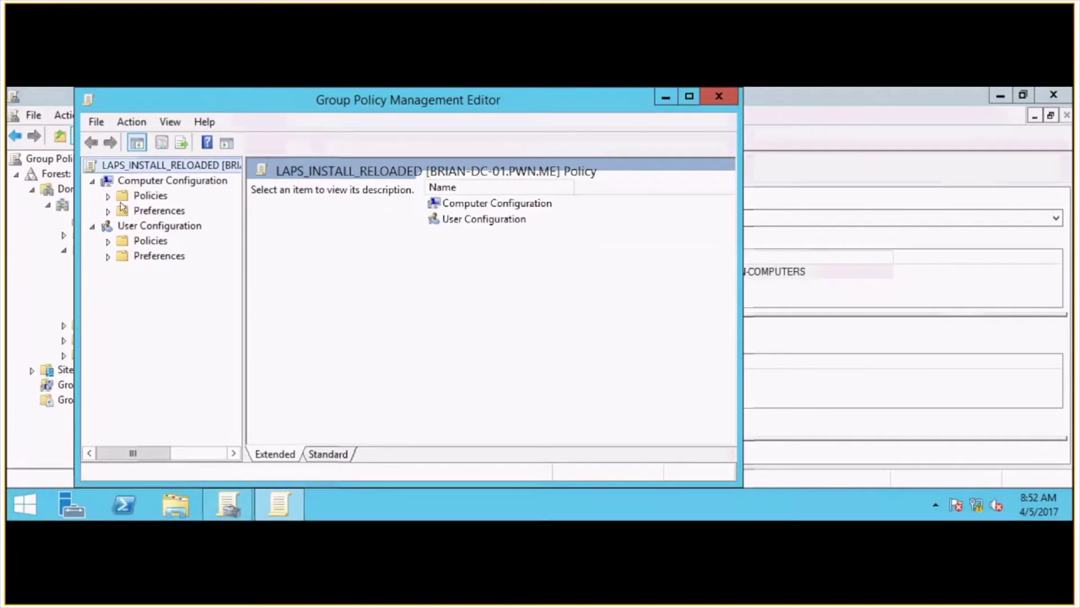
pyautogui.click(108, 196)
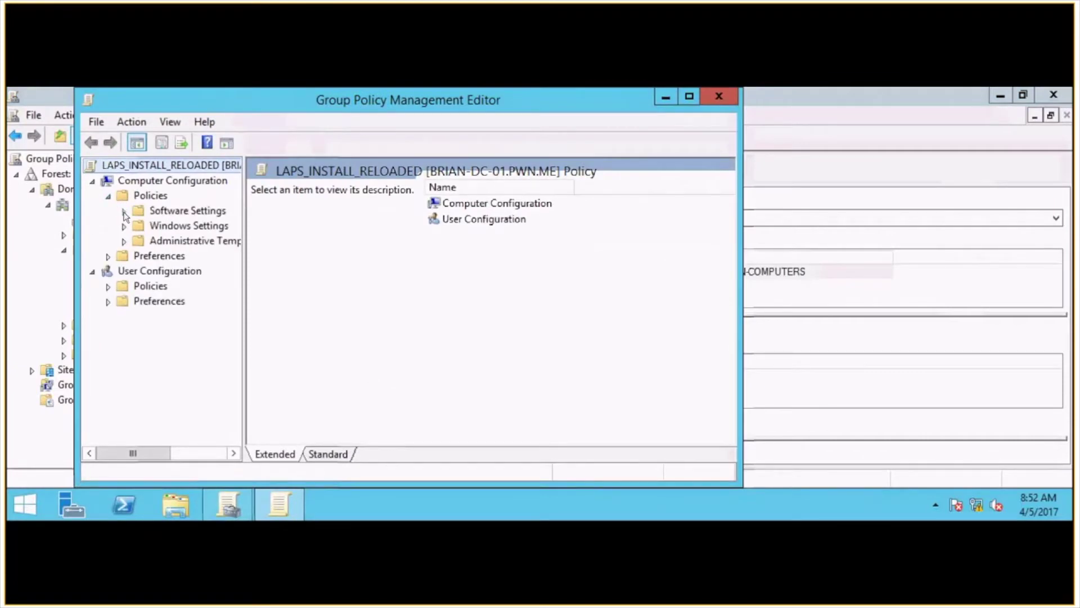
pyautogui.click(125, 211)
pyautogui.click(153, 226)
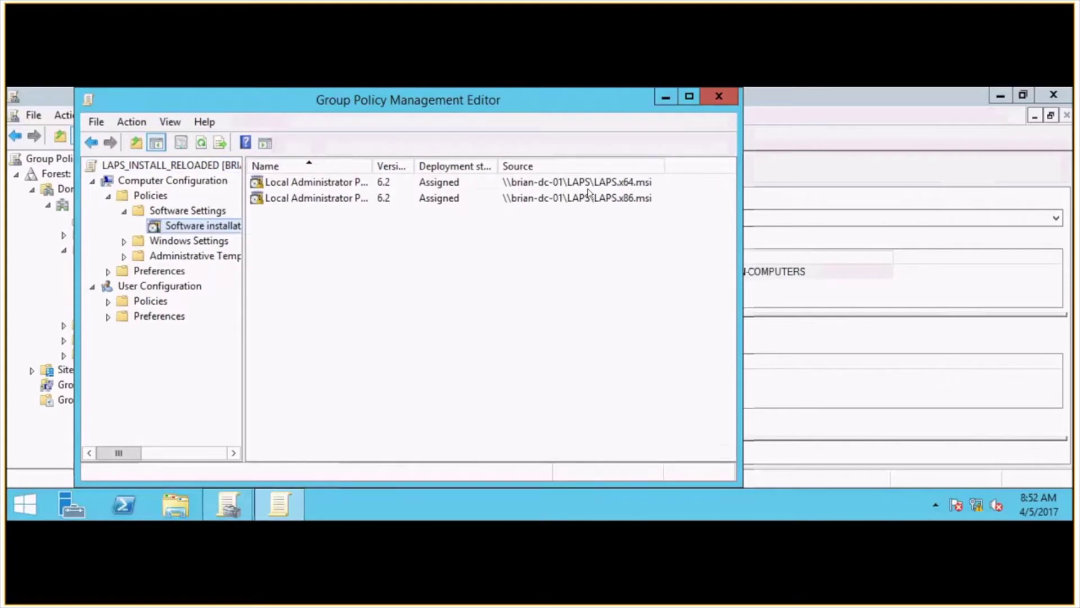
# Review the LAPS.x86.msi package's Deployment tab and Advanced options, closing them without changes.
pyautogui.click(457, 184)
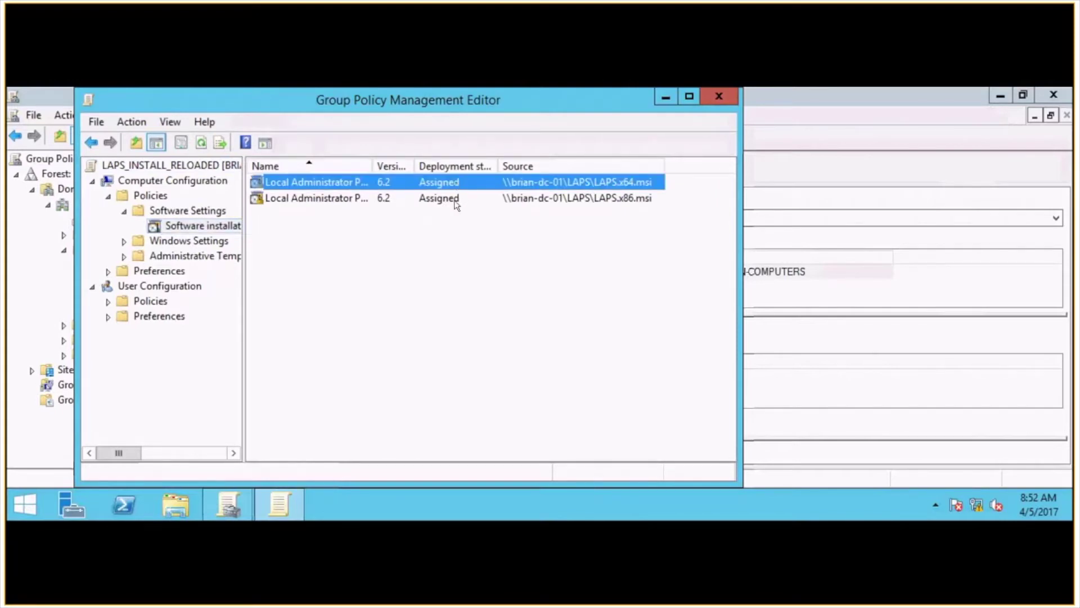
pyautogui.click(455, 201)
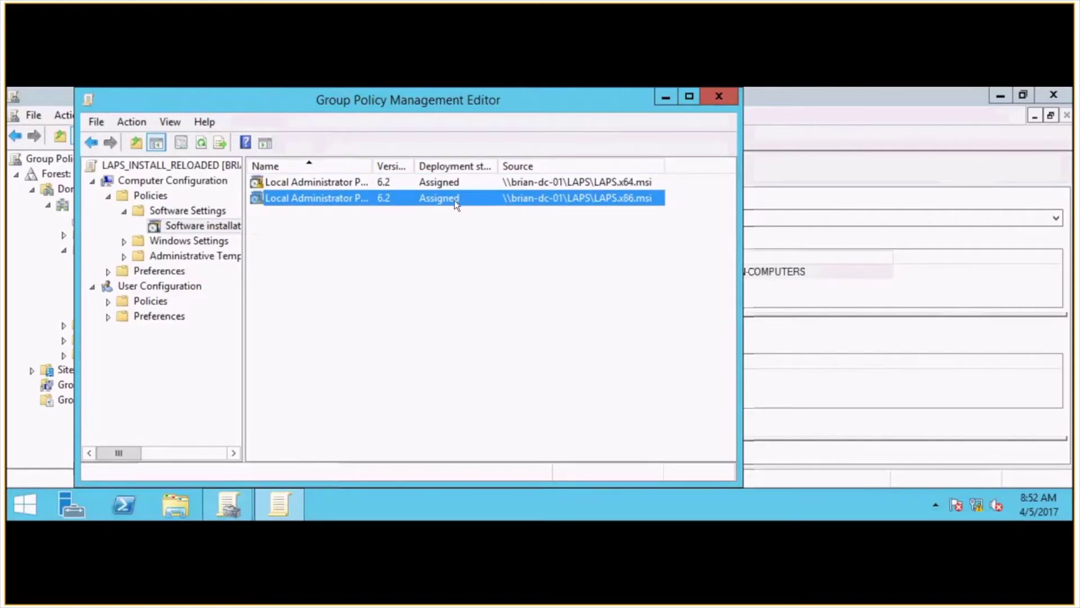
pyautogui.rightClick(456, 202)
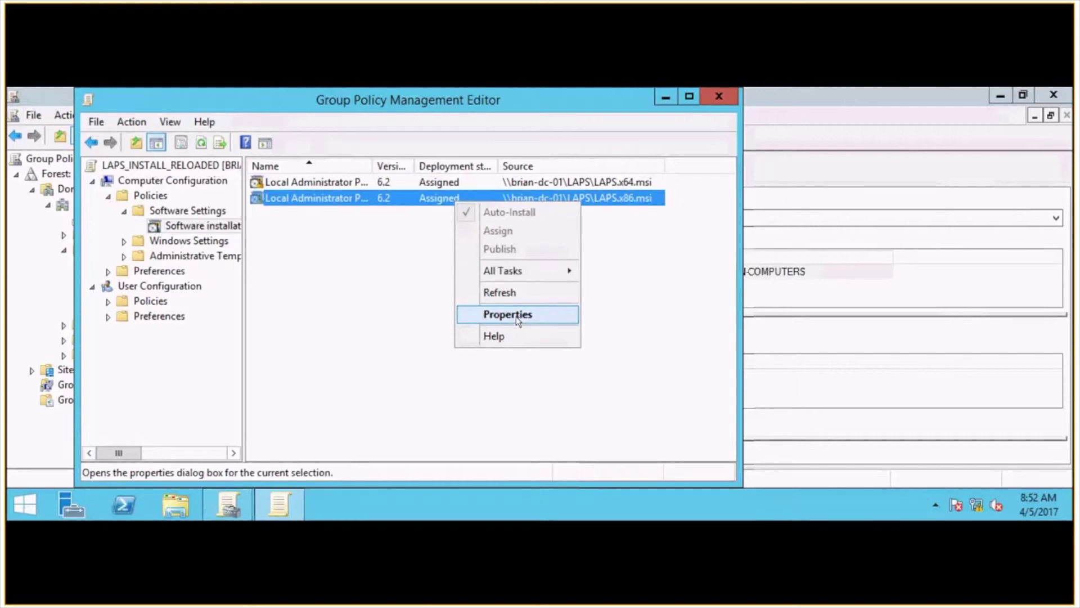
pyautogui.click(515, 315)
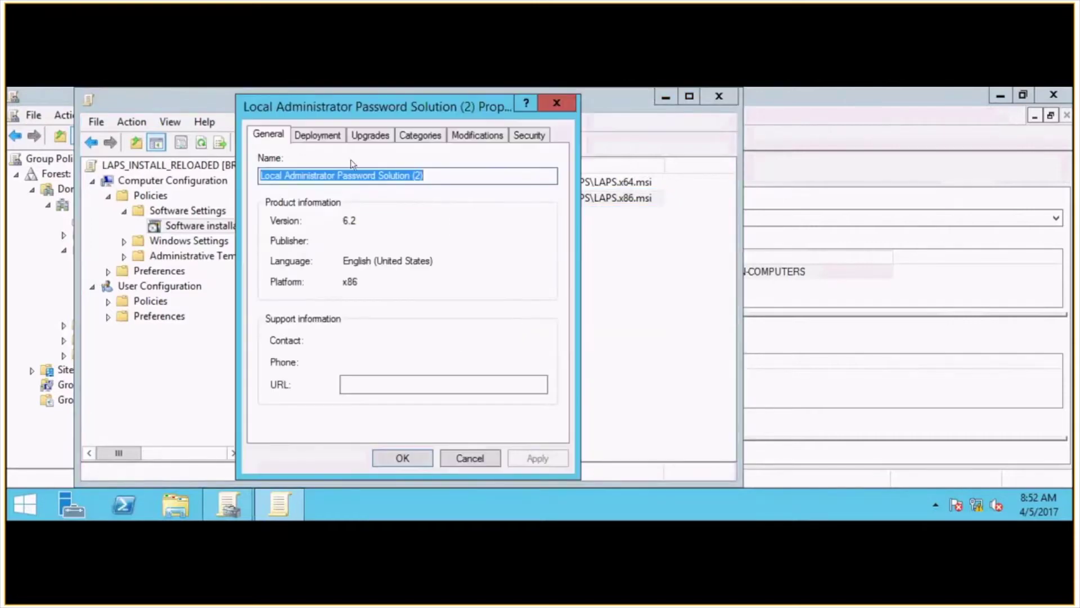
pyautogui.click(324, 139)
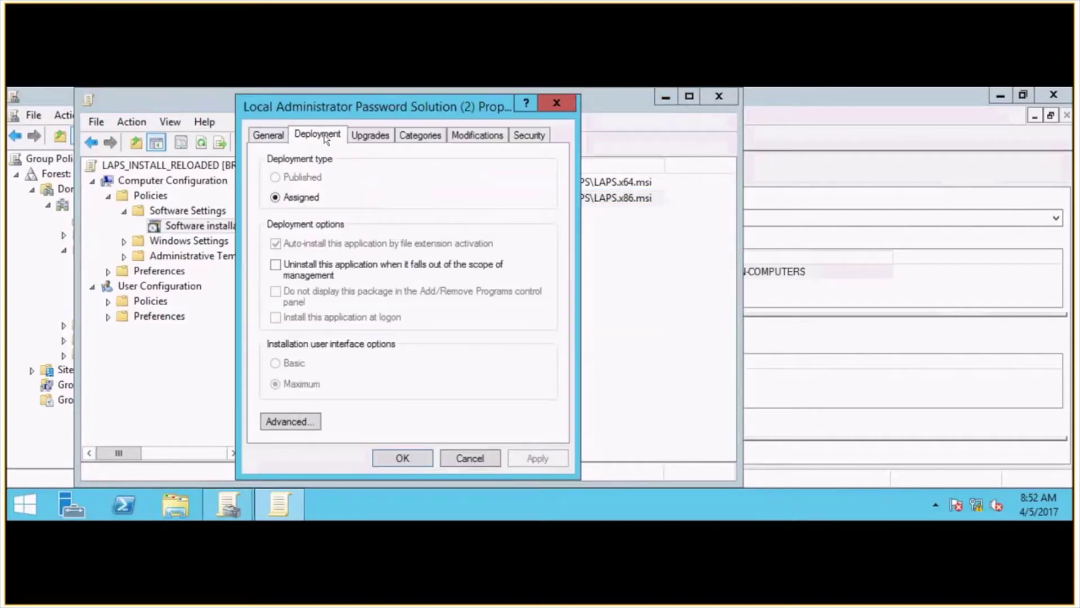
pyautogui.click(313, 421)
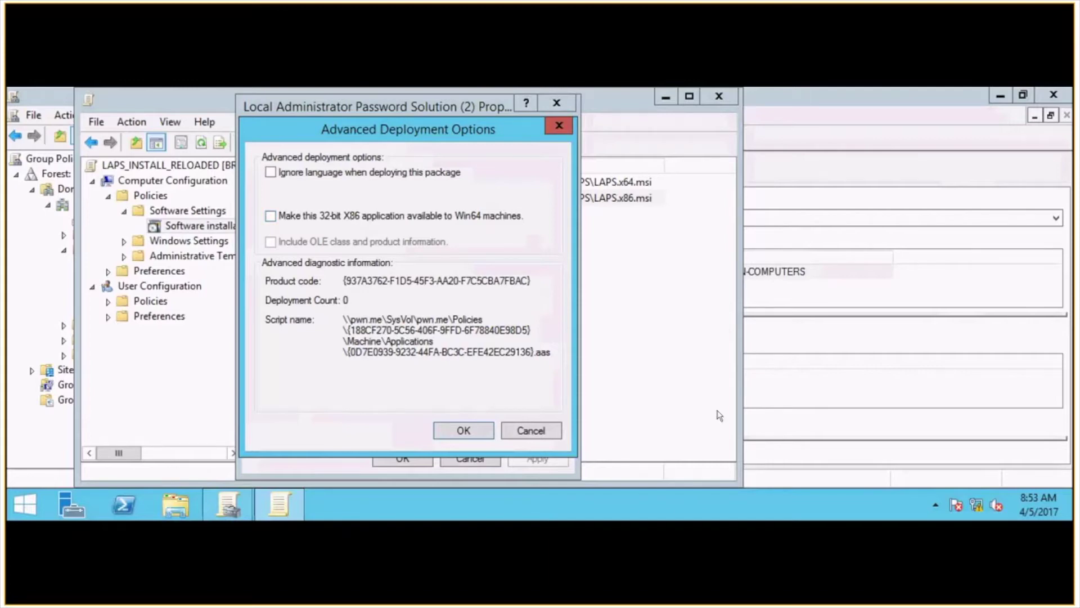
pyautogui.click(535, 431)
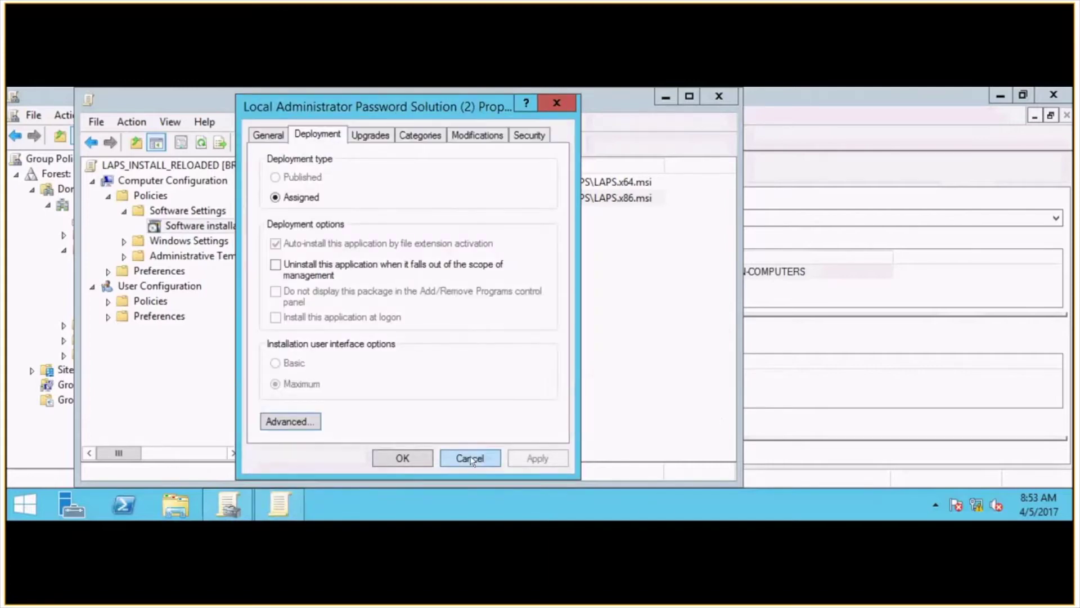
pyautogui.click(471, 458)
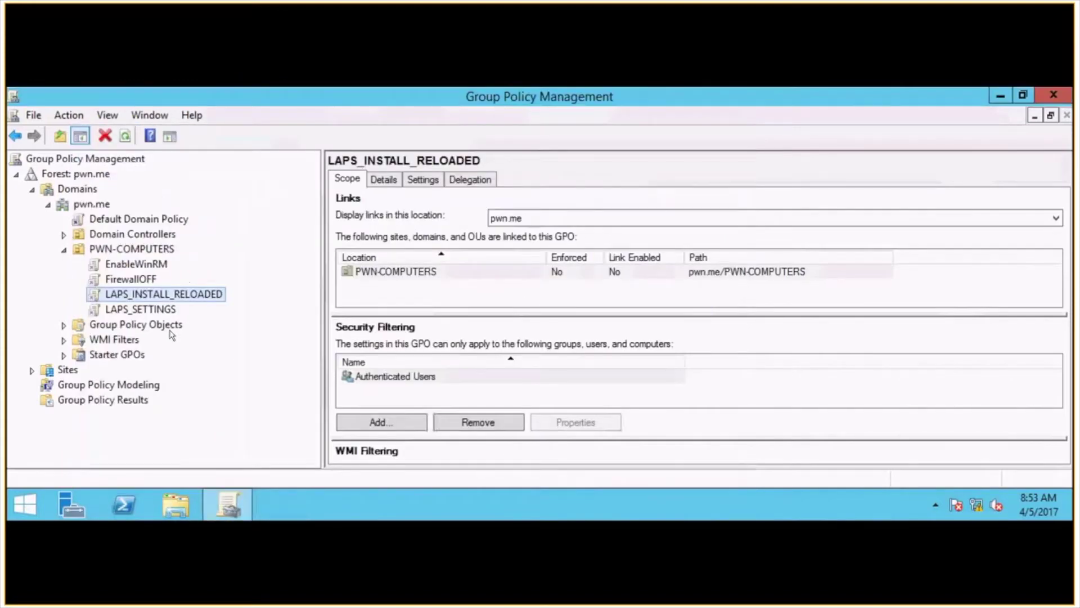
# Edit LAPS_SETTINGS and list its four LAPS Administrative Templates settings with their states.
pyautogui.click(152, 311)
pyautogui.rightClick(152, 312)
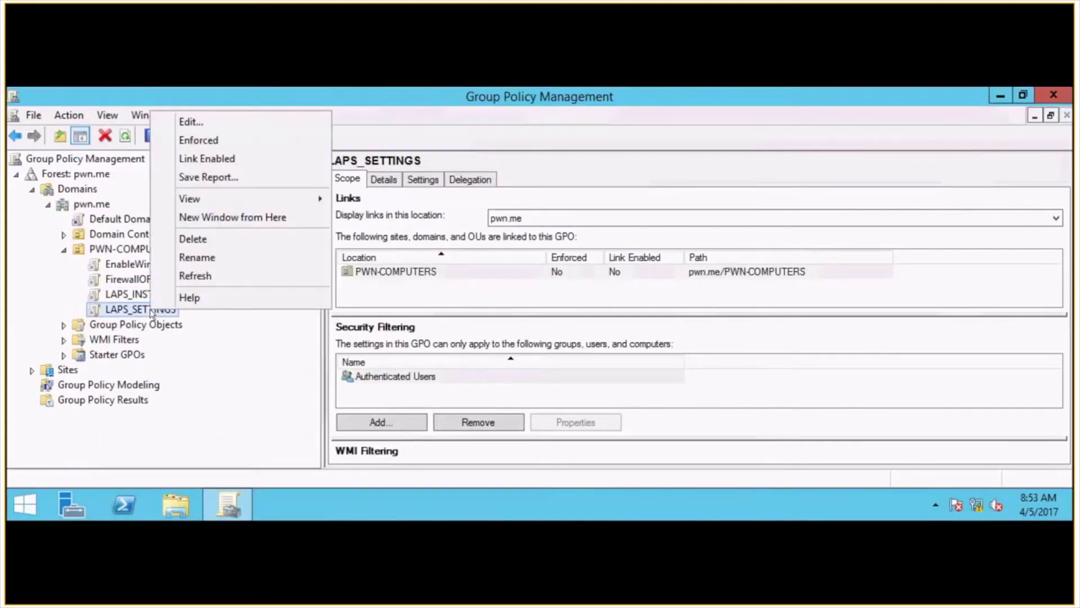
pyautogui.click(203, 122)
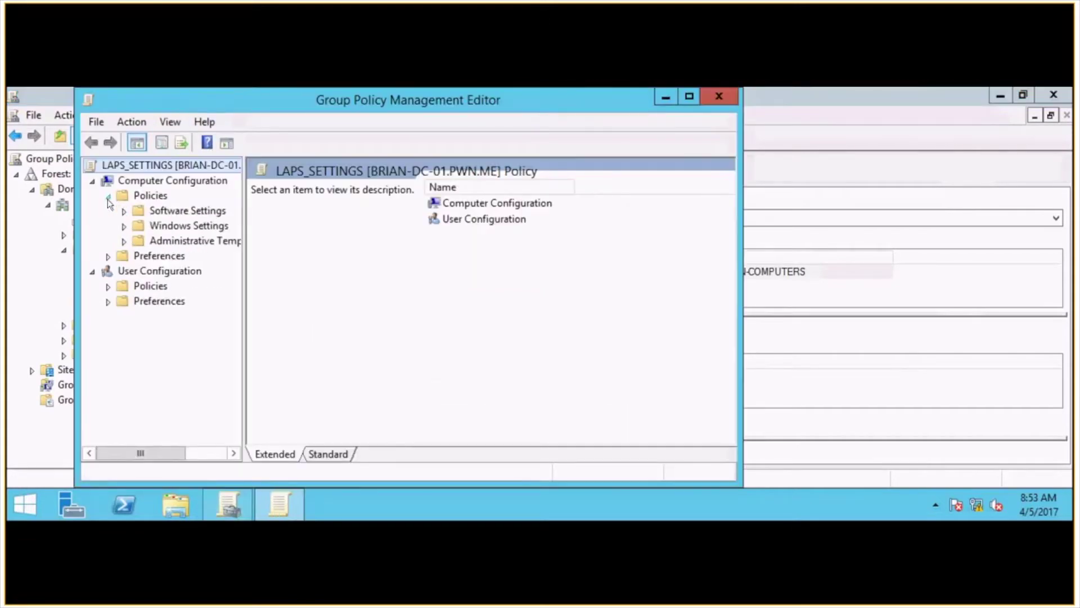
pyautogui.click(108, 196)
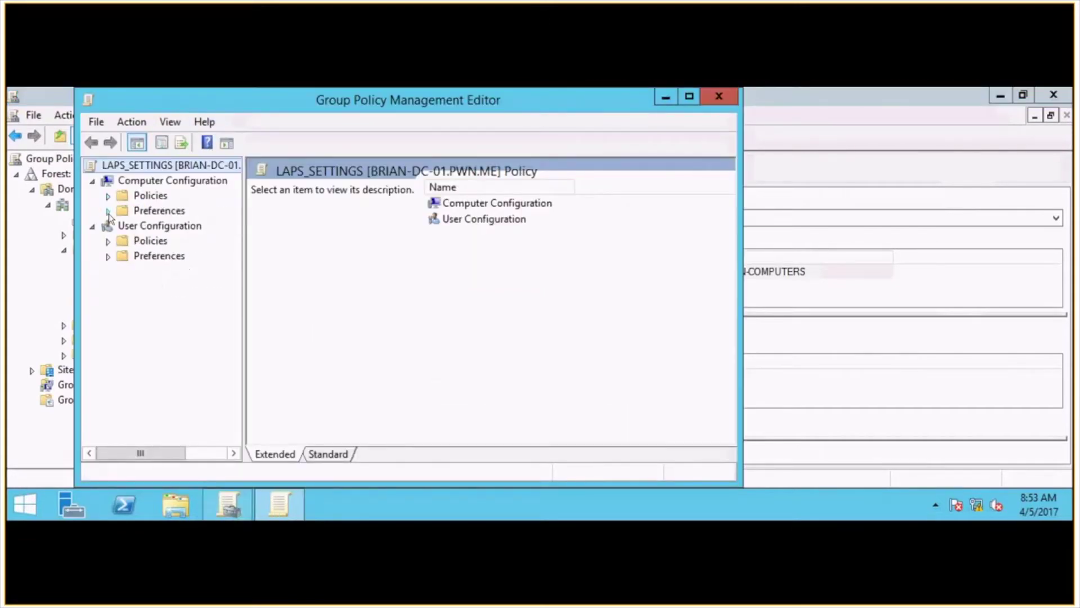
pyautogui.click(108, 197)
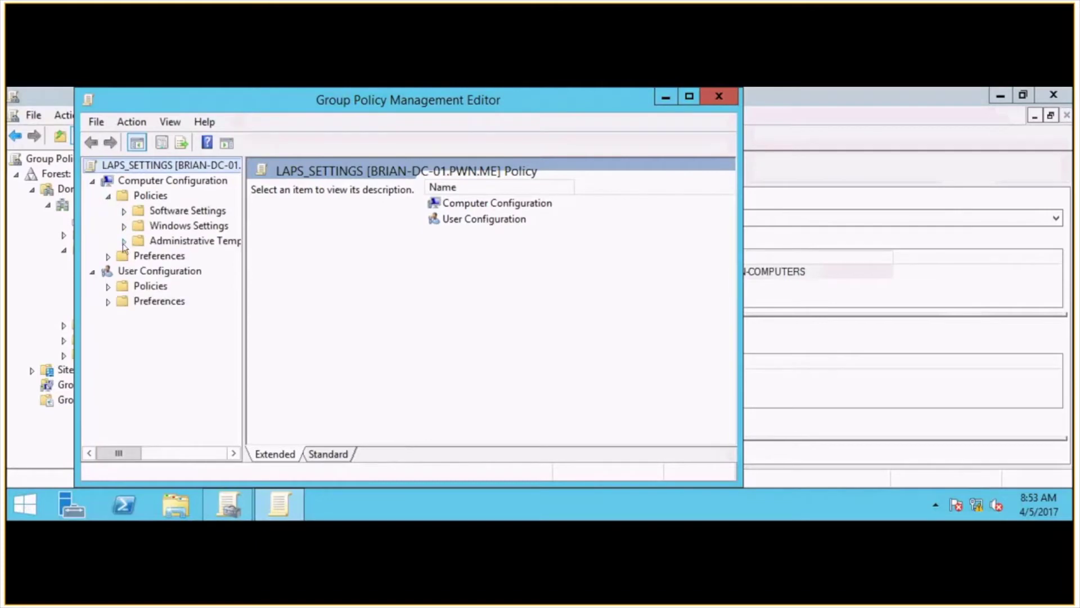
pyautogui.click(124, 241)
pyautogui.click(177, 272)
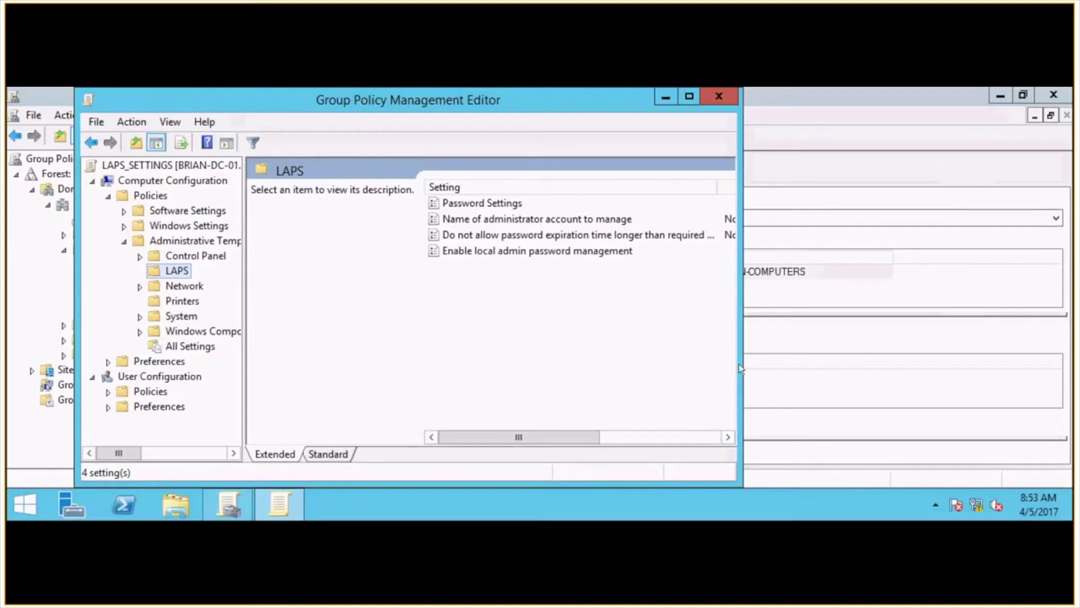
pyautogui.moveTo(740, 368); pyautogui.dragTo(959, 341)
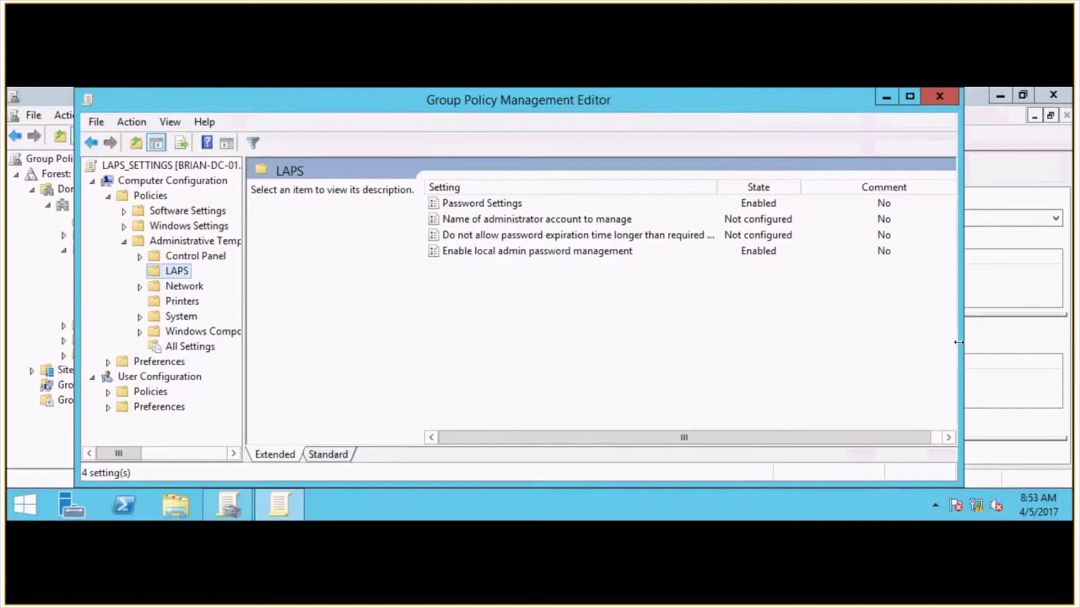
pyautogui.doubleClick(481, 203)
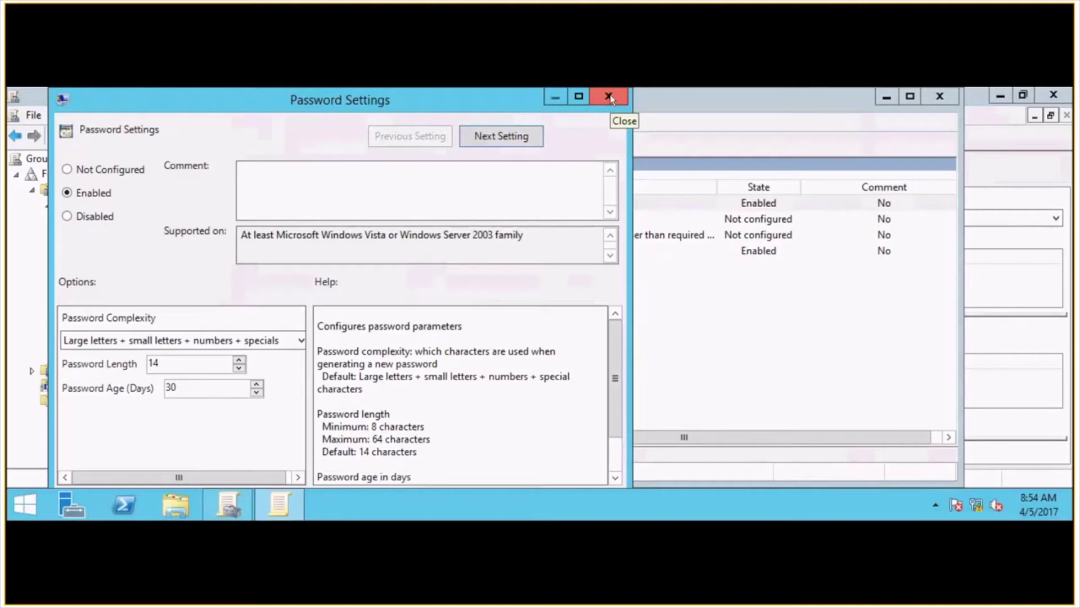
# Check that Password Settings and Enable local admin password management are enabled, then close both.
pyautogui.click(609, 98)
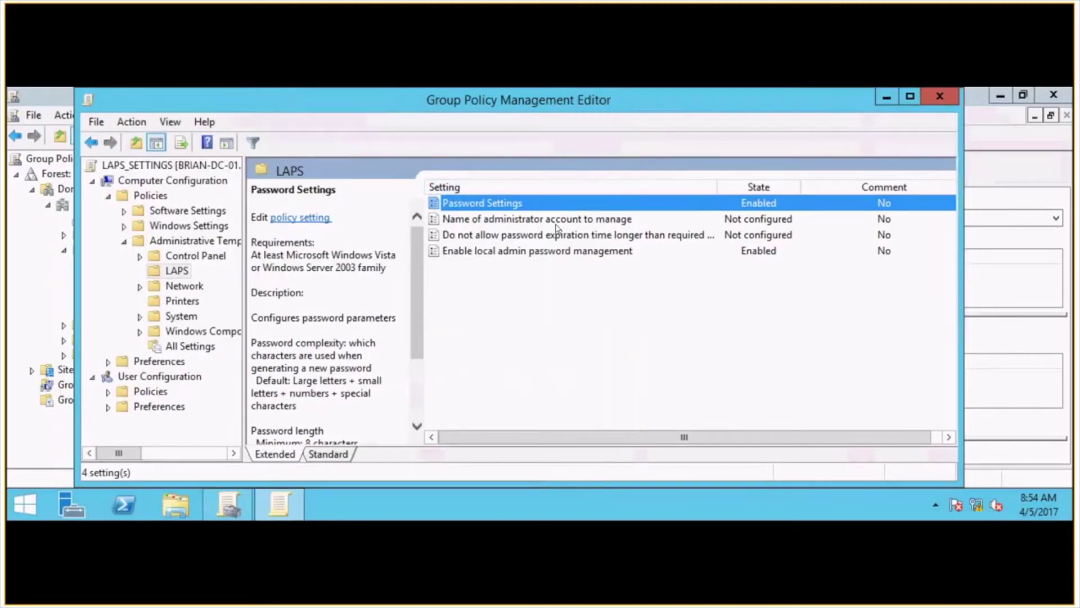
pyautogui.doubleClick(542, 253)
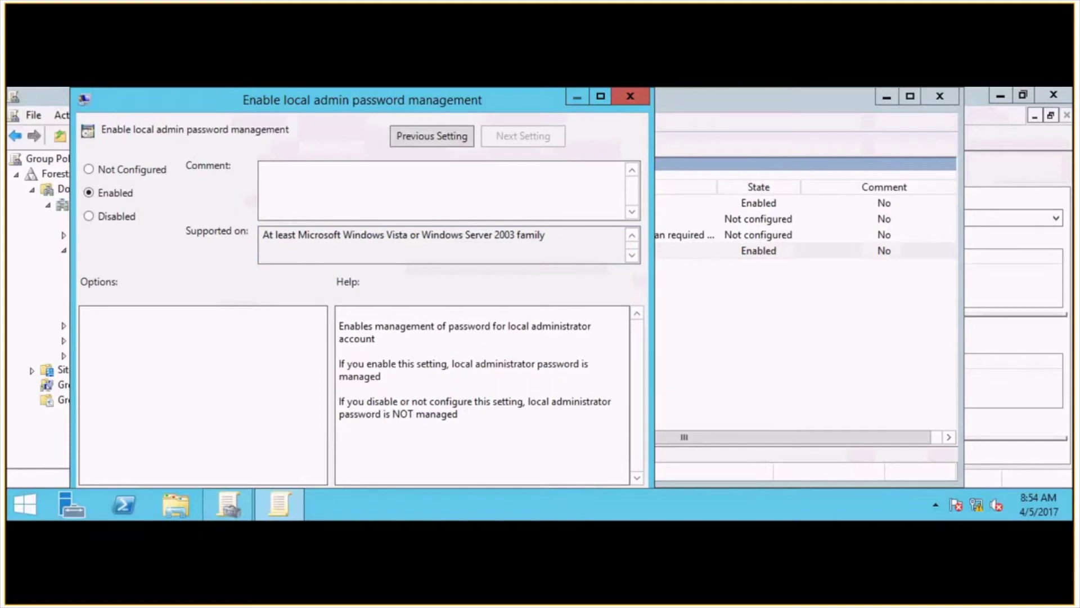
pyautogui.click(632, 96)
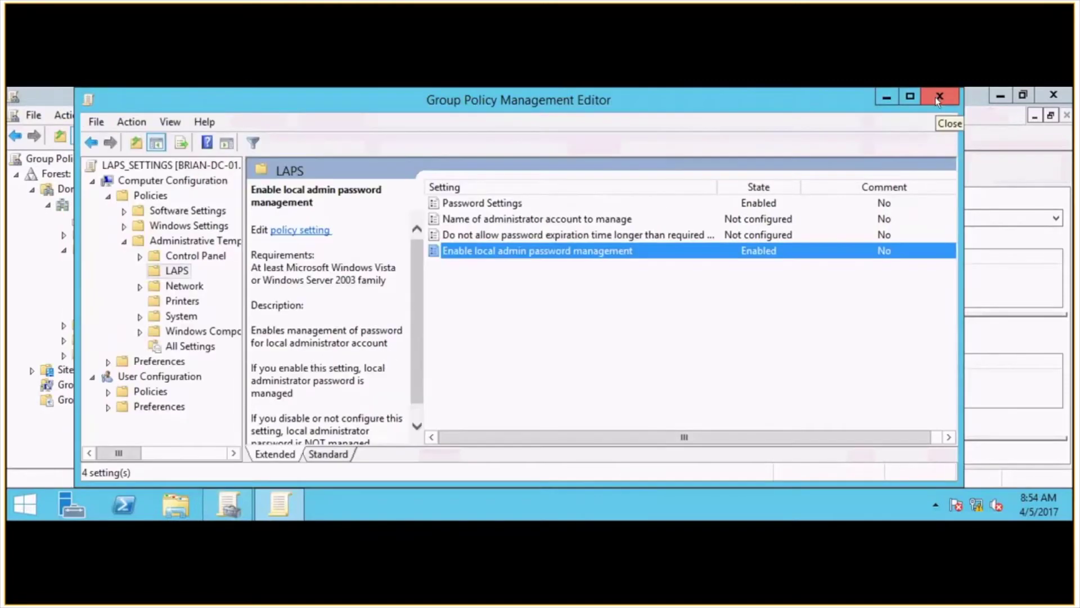
# Close the editor and set Link Enabled for LAPS_INSTALL_RELOADED and LAPS_SETTINGS.
pyautogui.click(935, 97)
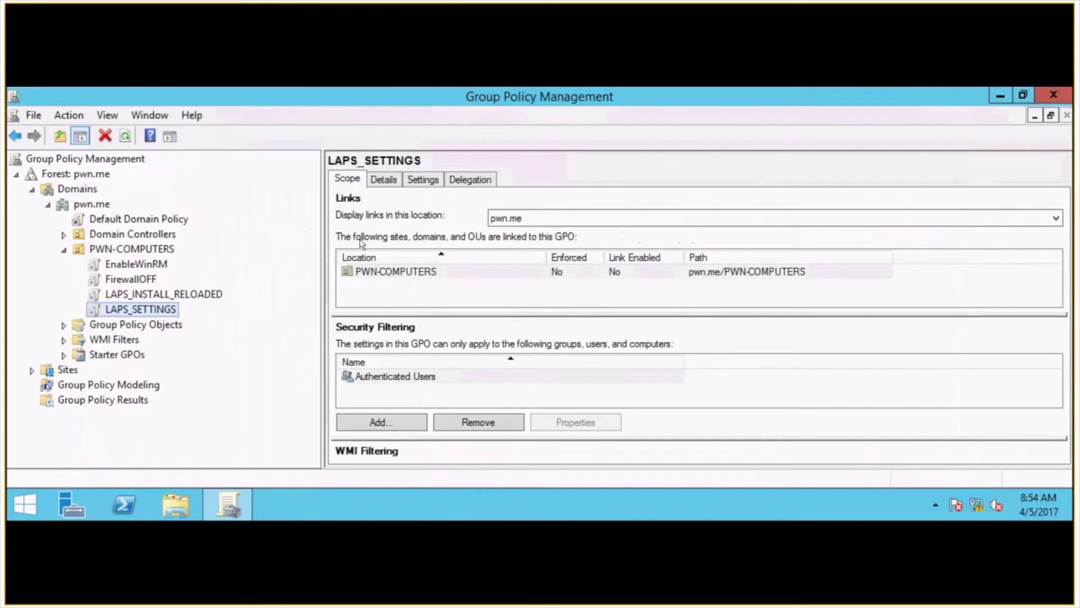
pyautogui.rightClick(149, 294)
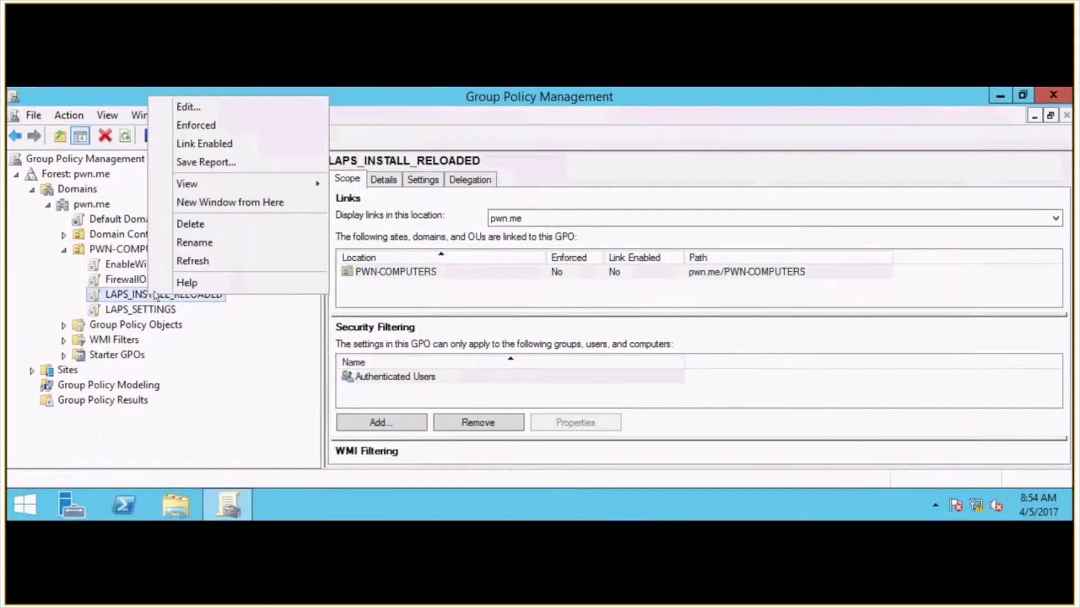
pyautogui.click(204, 145)
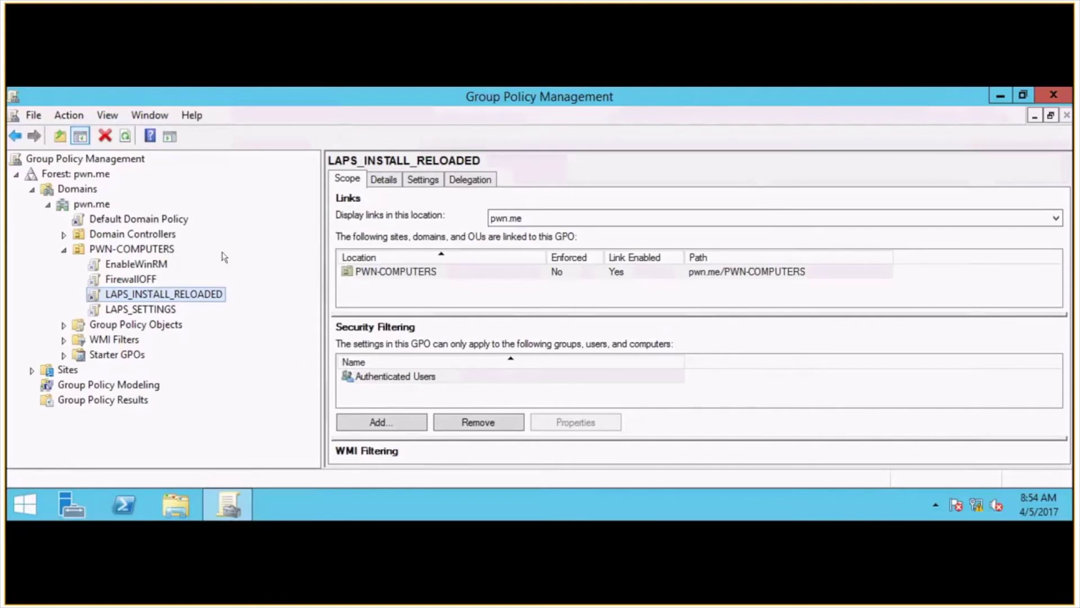
pyautogui.rightClick(137, 310)
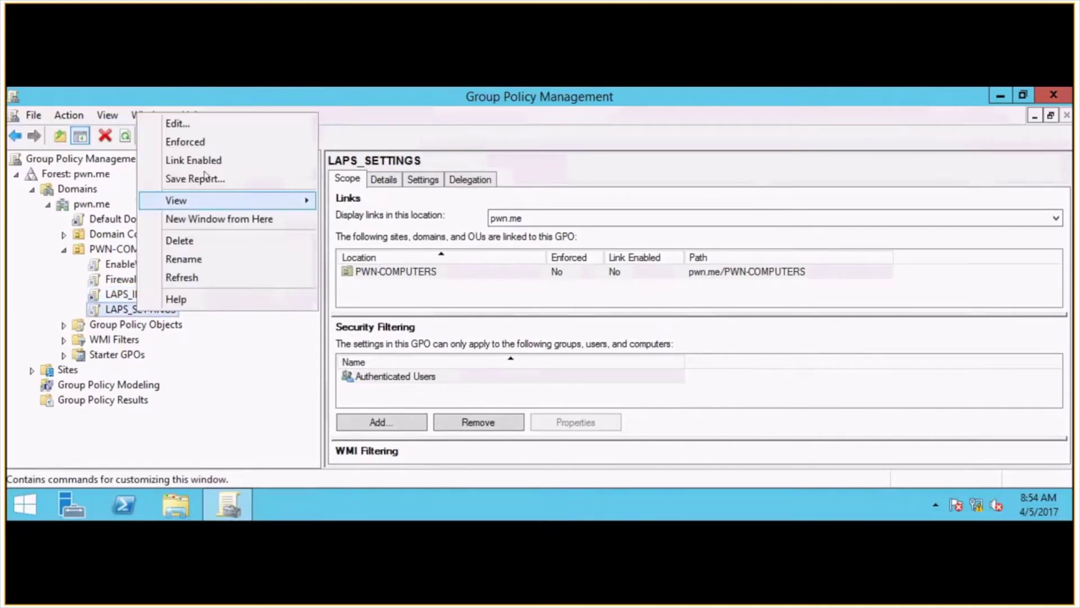
pyautogui.click(200, 162)
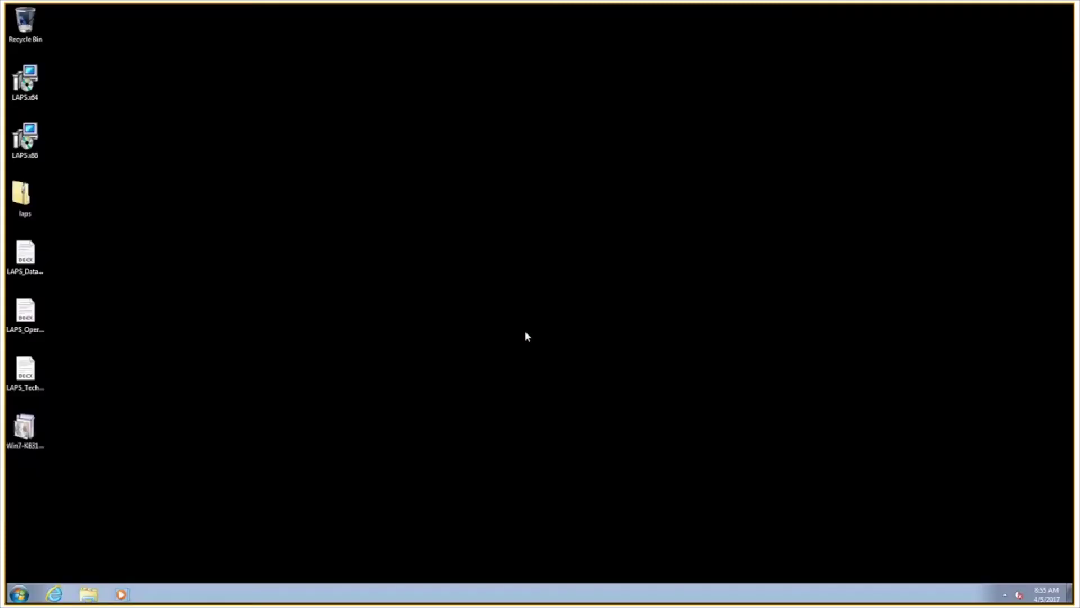
# Open Programs and Features with appwiz.cpl to confirm LAPS isn't installed.
pyautogui.click(19, 594)
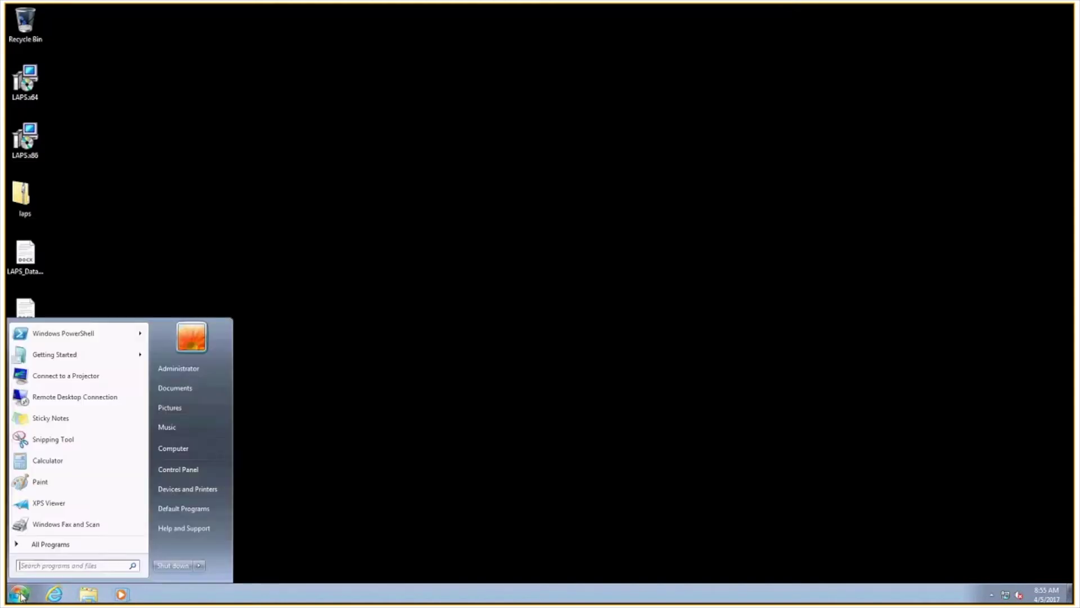
pyautogui.write('appwiz.cpl')
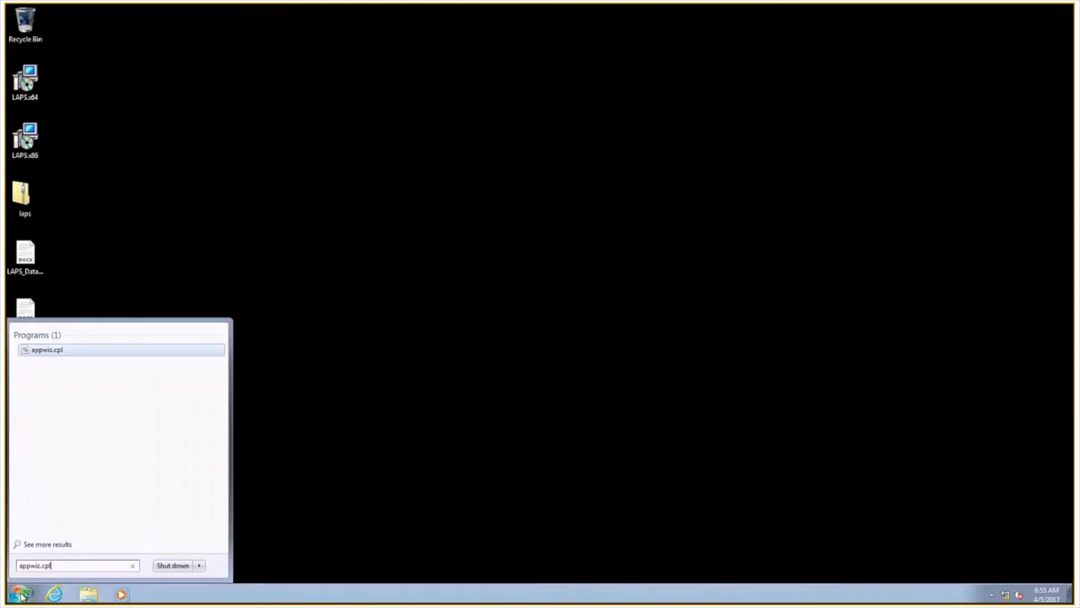
pyautogui.press('Return')
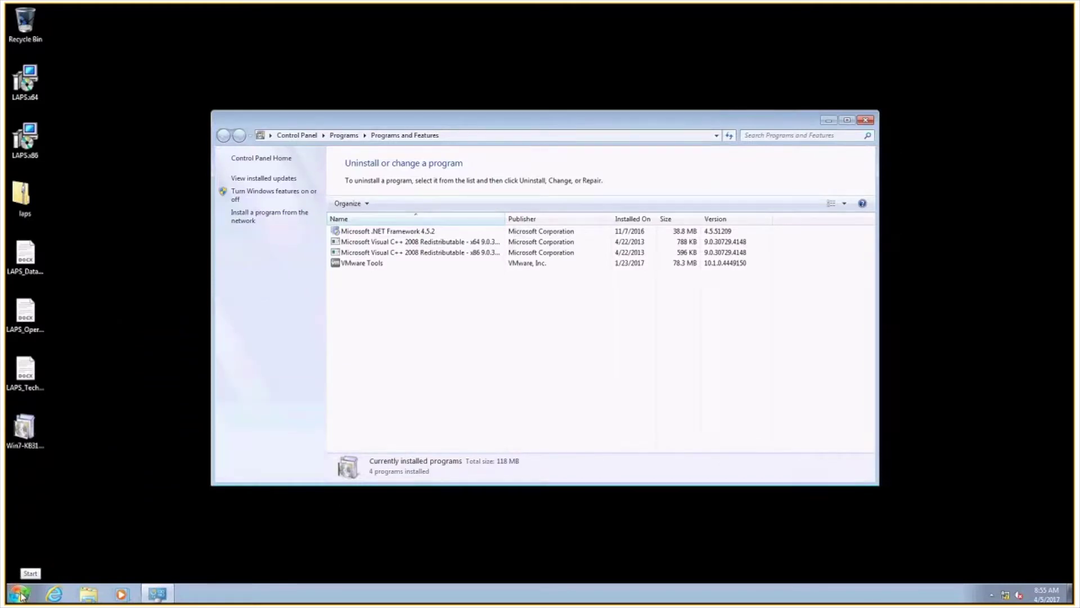
# Launch a Command Prompt by searching cmd in the Start menu.
pyautogui.click(14, 596)
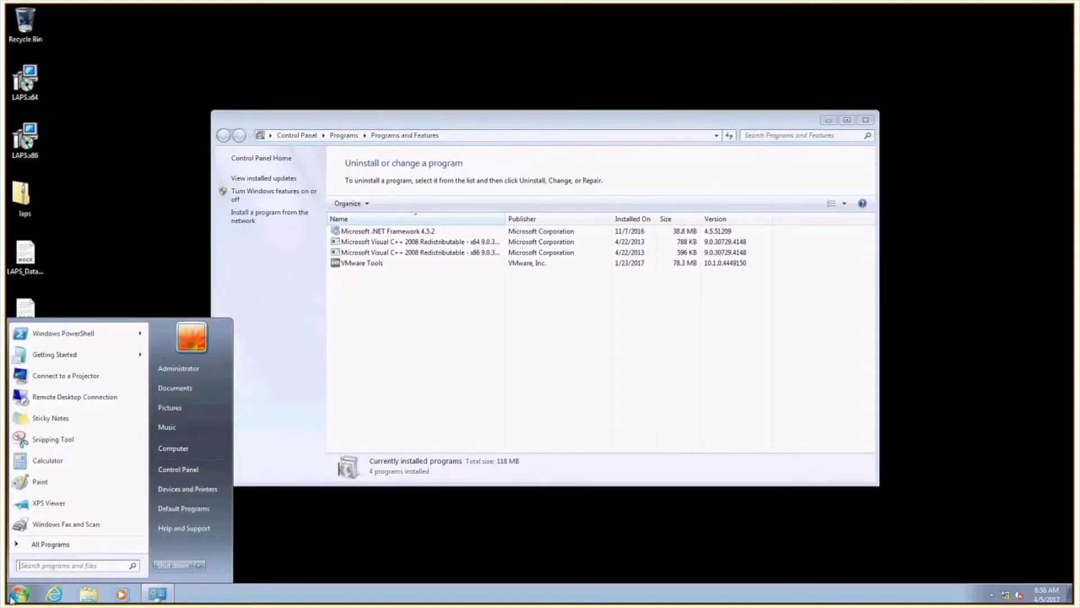
pyautogui.write('cmd')
pyautogui.press('Return')
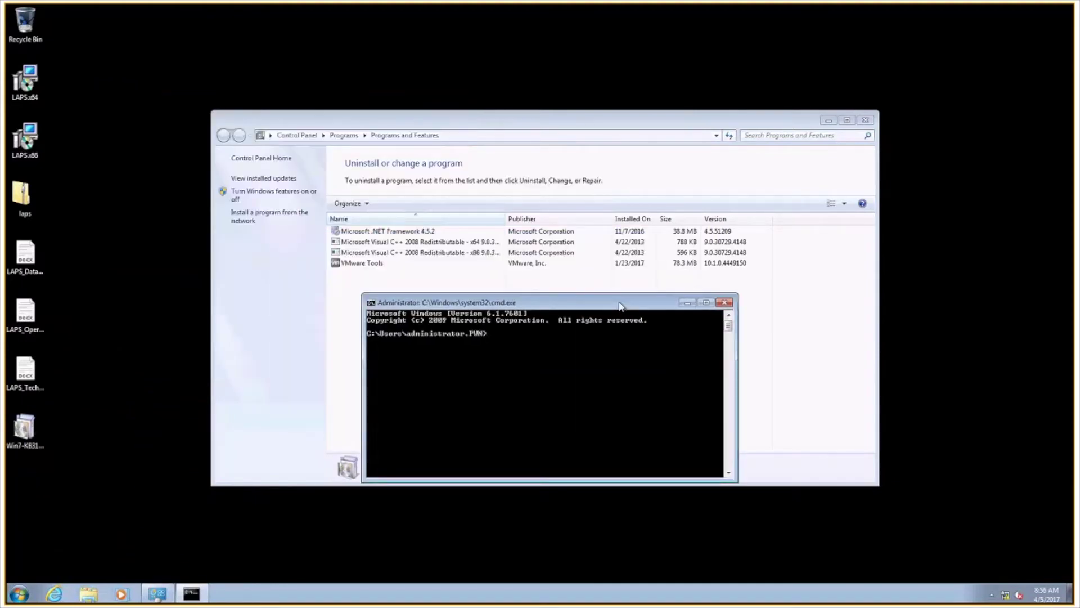
# Run gpupdate /force and answer Y to restart the Windows 7 client.
pyautogui.write('gpupdate /force')
pyautogui.press('Return')
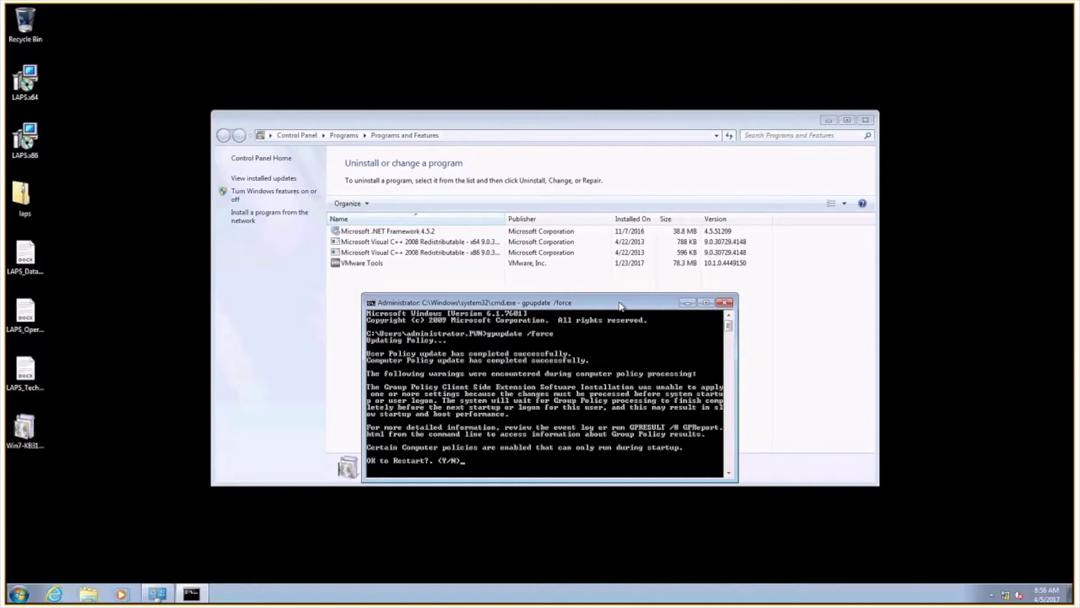
pyautogui.write('y')
pyautogui.press('Return')
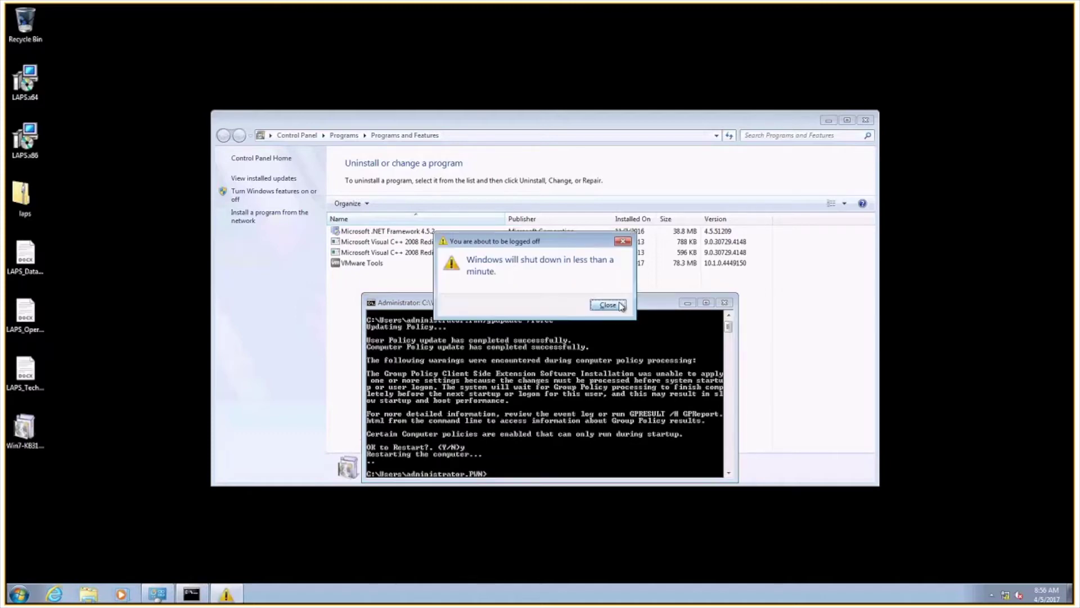
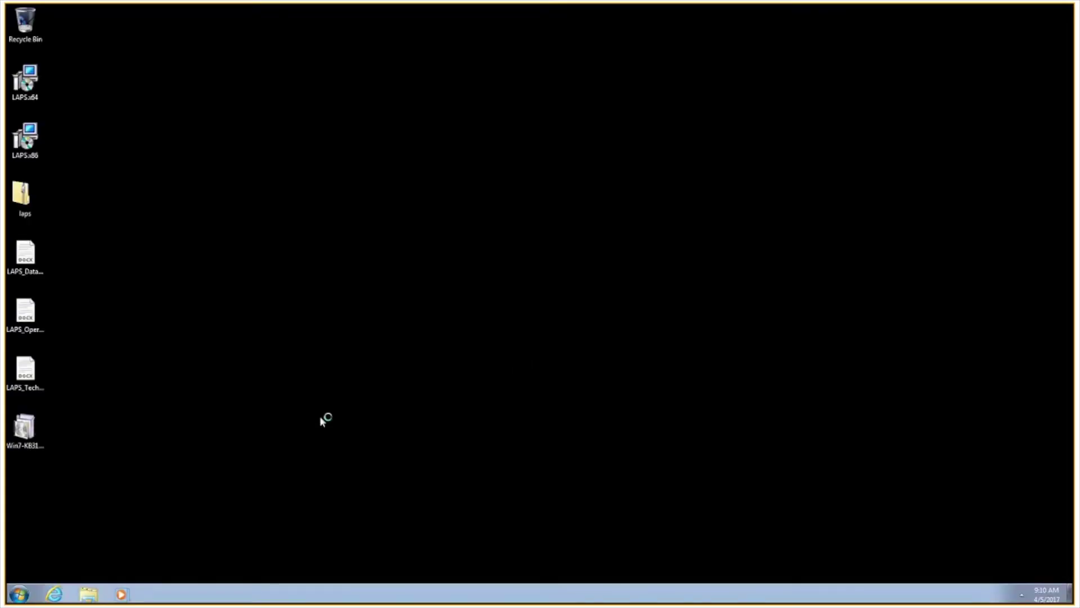
# Open Programs and Features with appwiz.cpl and select the Local Administrator Password Solution 6.2.0.0 entry.
pyautogui.click(21, 594)
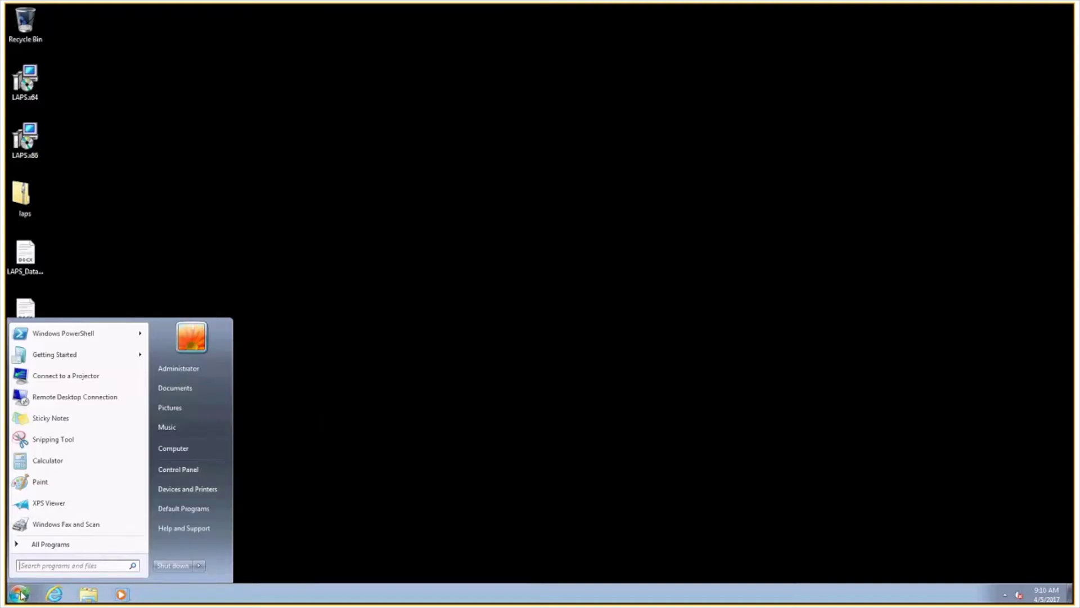
pyautogui.write('appwiz.cpl')
pyautogui.press('Return')
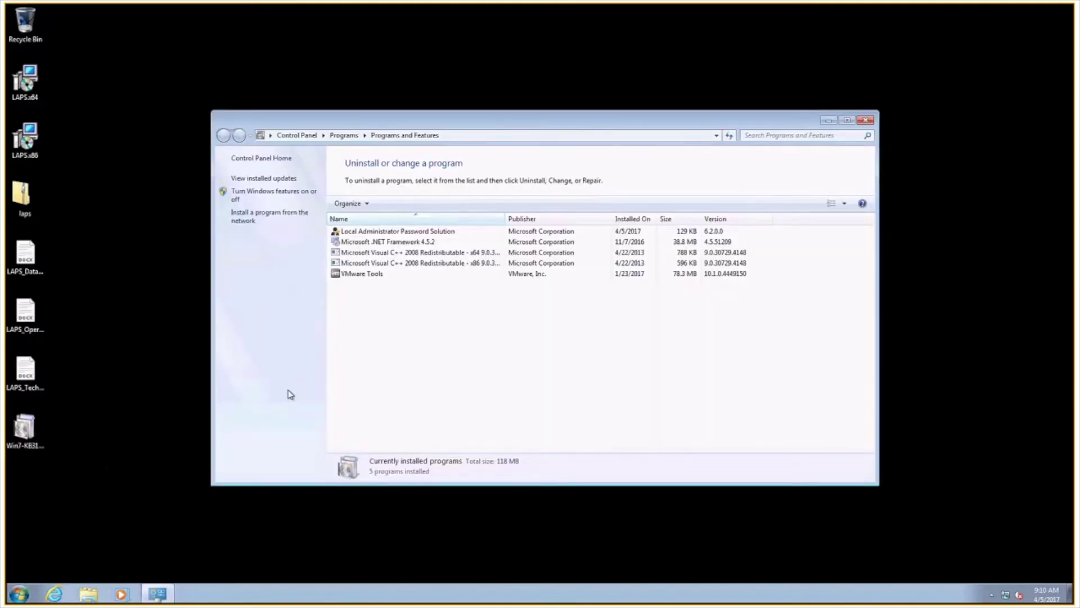
pyautogui.click(377, 231)
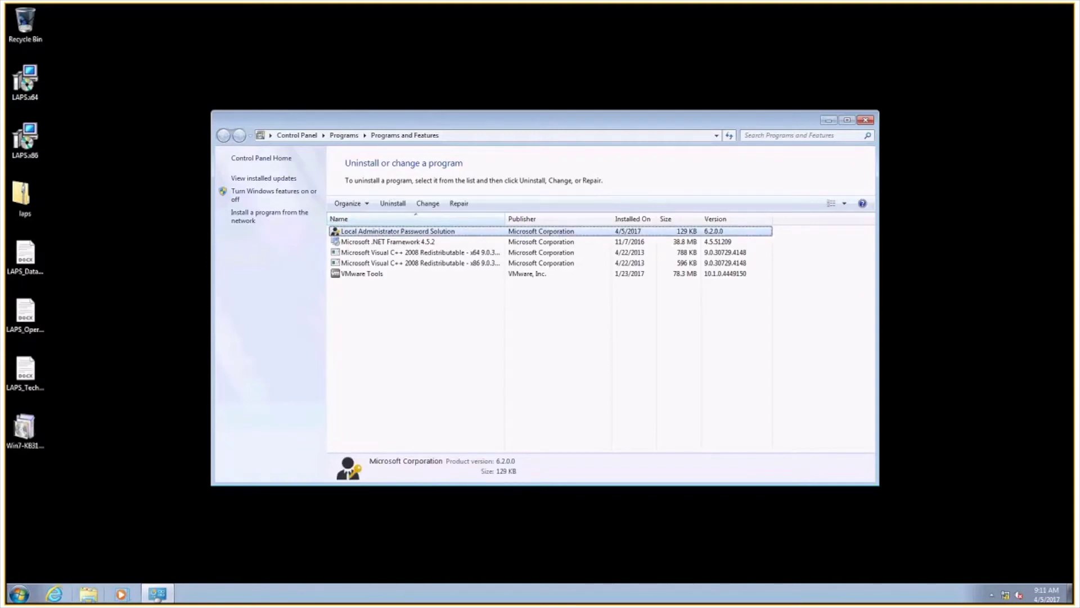
# Run the LAPS.x64 installer from the domain controller's LAPS network share.
pyautogui.click(16, 596)
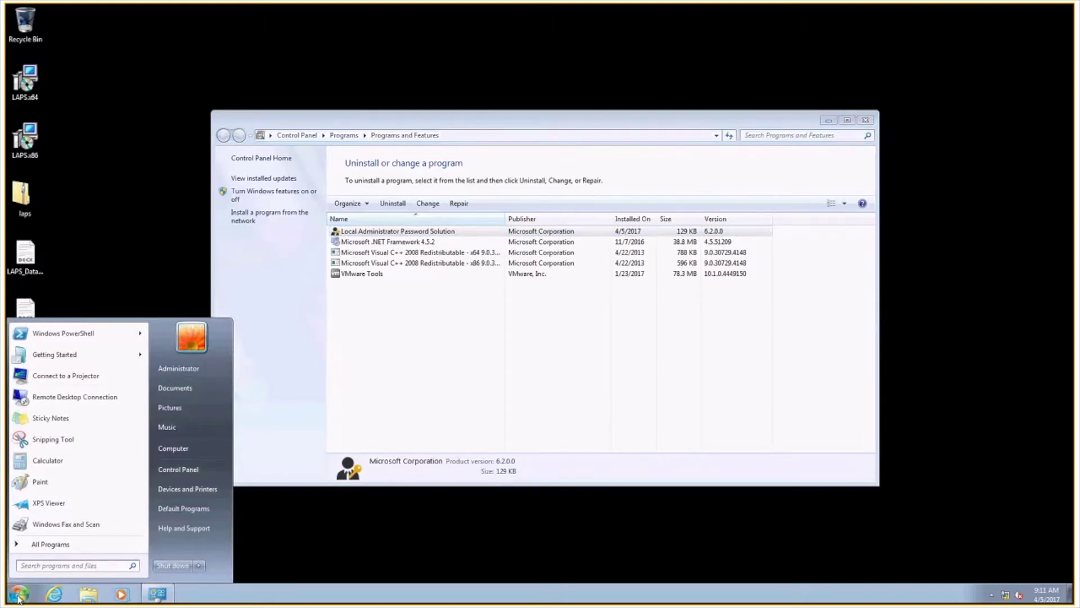
pyautogui.write('\\brian-dc-01')
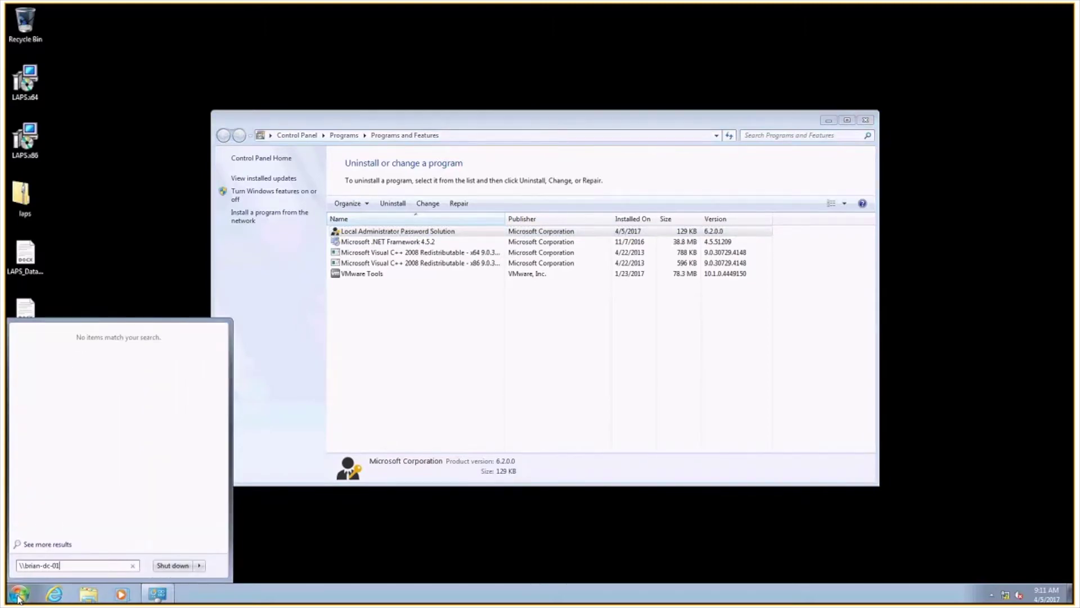
pyautogui.press('Return')
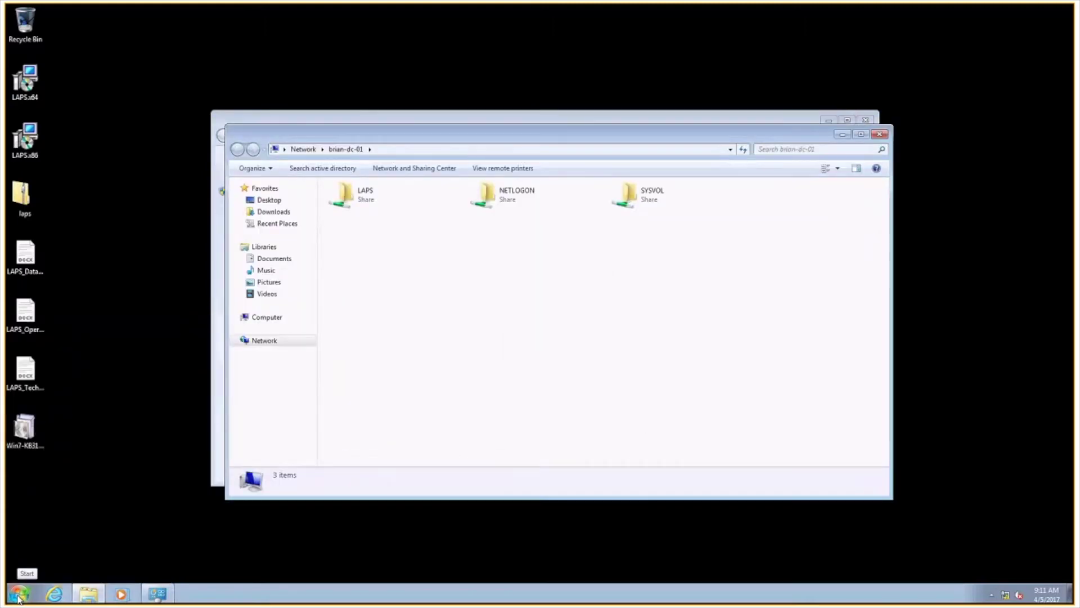
pyautogui.doubleClick(344, 194)
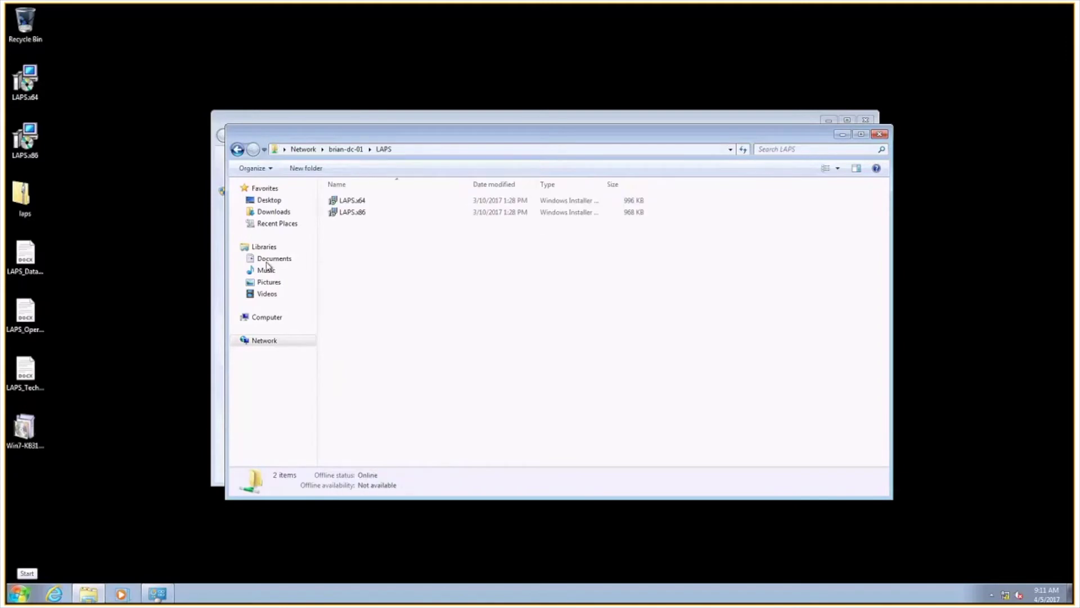
pyautogui.rightClick(359, 202)
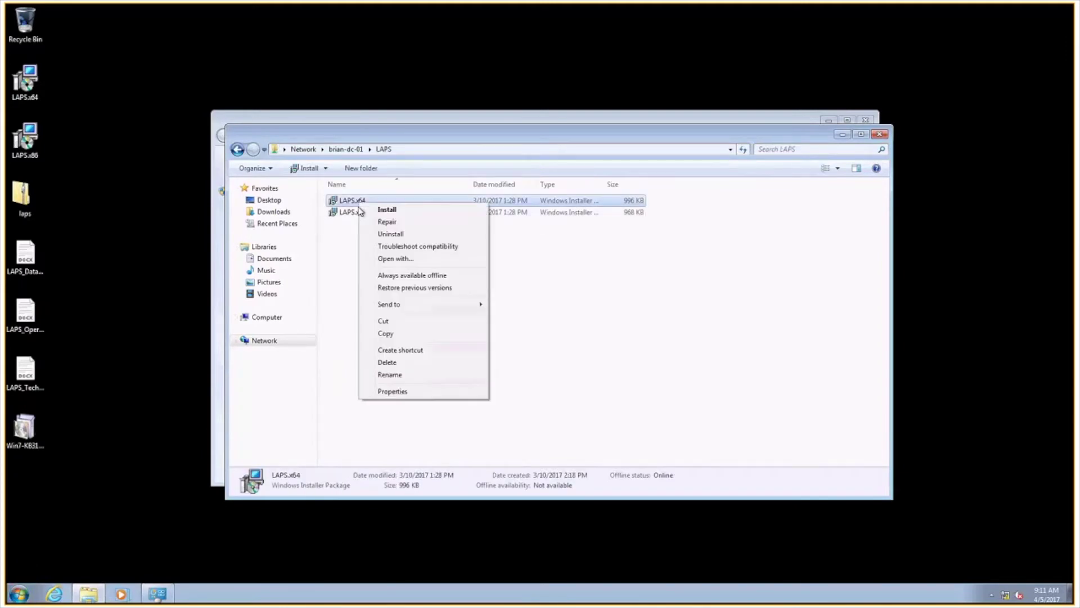
pyautogui.click(386, 210)
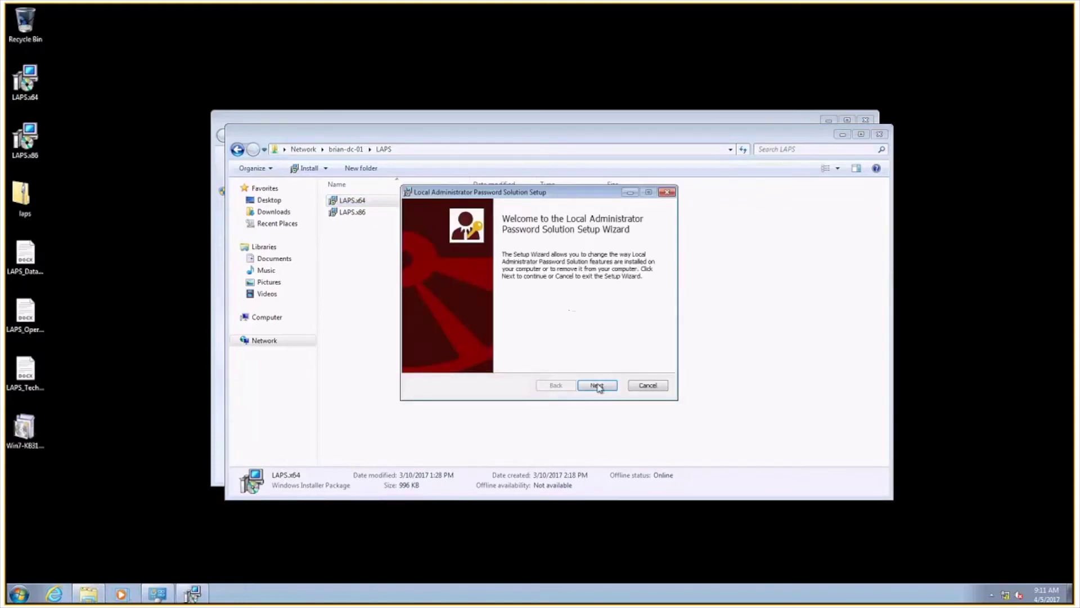
# Choose Change and set Management Tools to install the entire feature on the local drive.
pyautogui.click(597, 386)
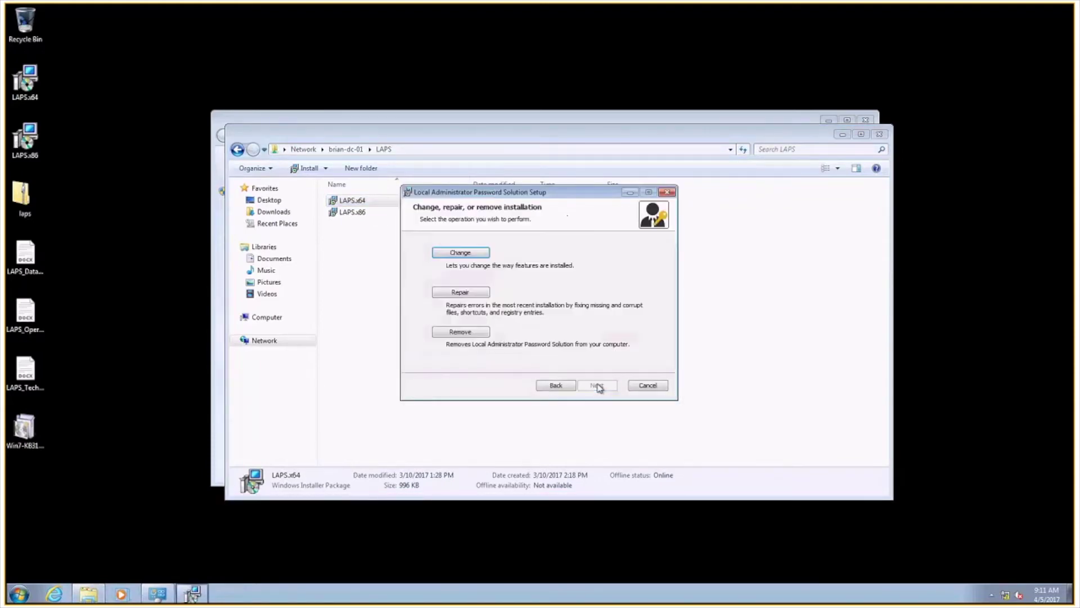
pyautogui.click(462, 250)
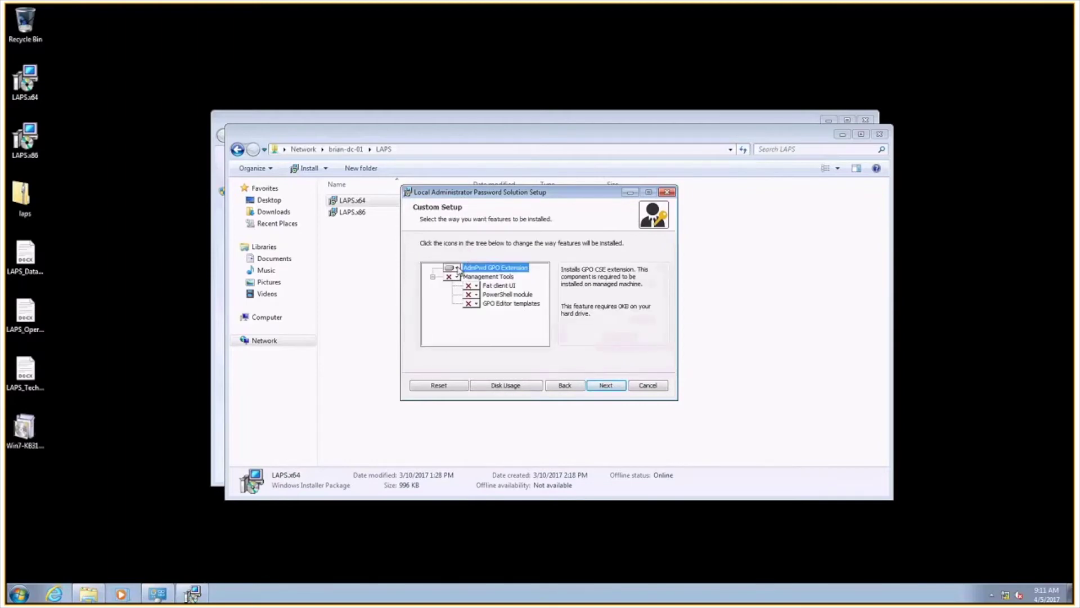
pyautogui.click(458, 268)
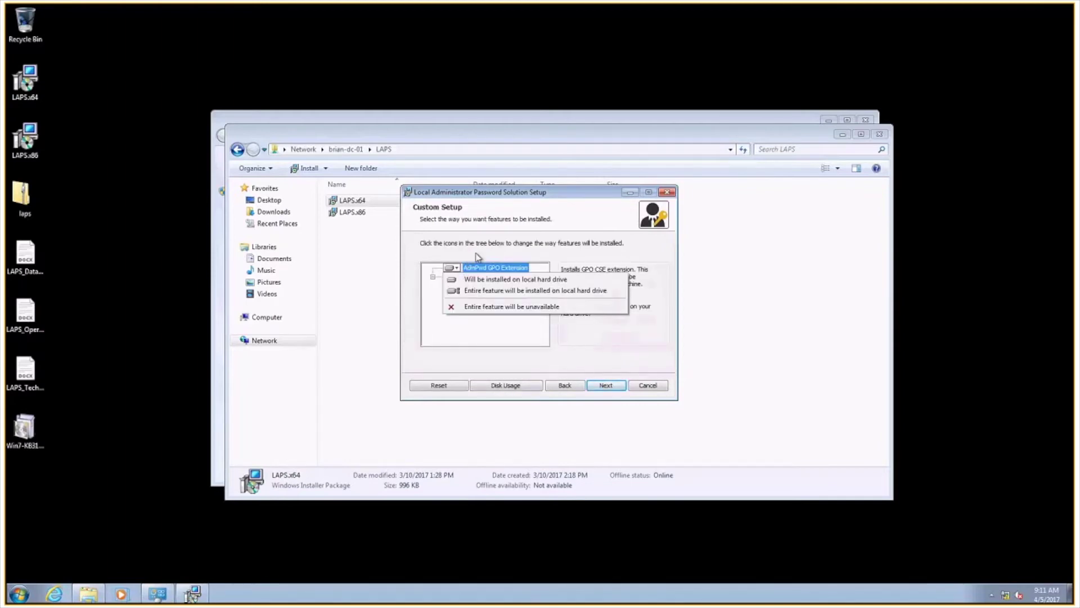
pyautogui.click(477, 256)
pyautogui.click(487, 276)
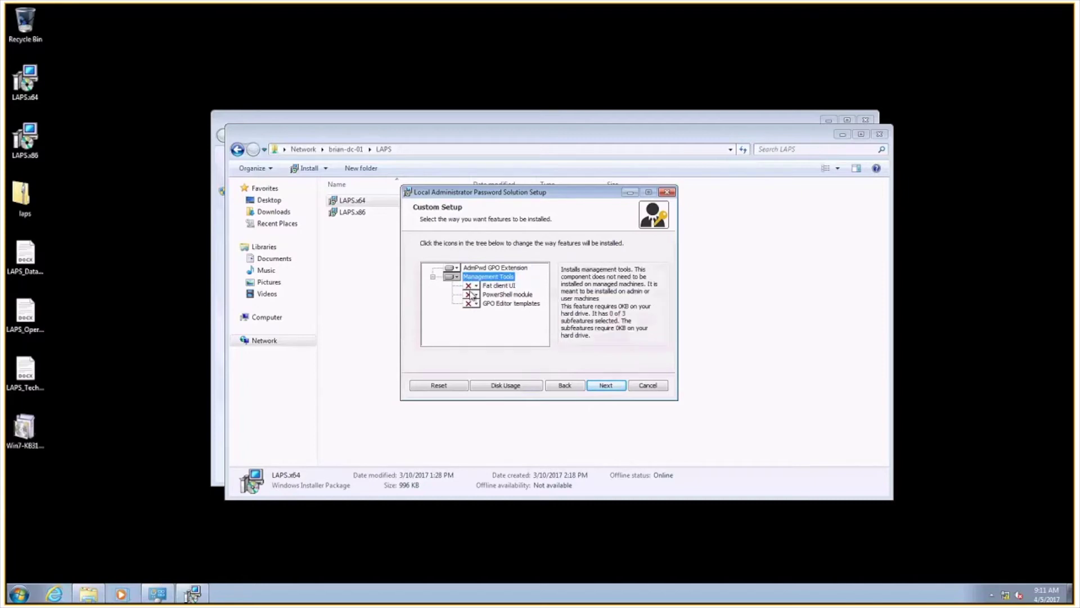
pyautogui.click(455, 279)
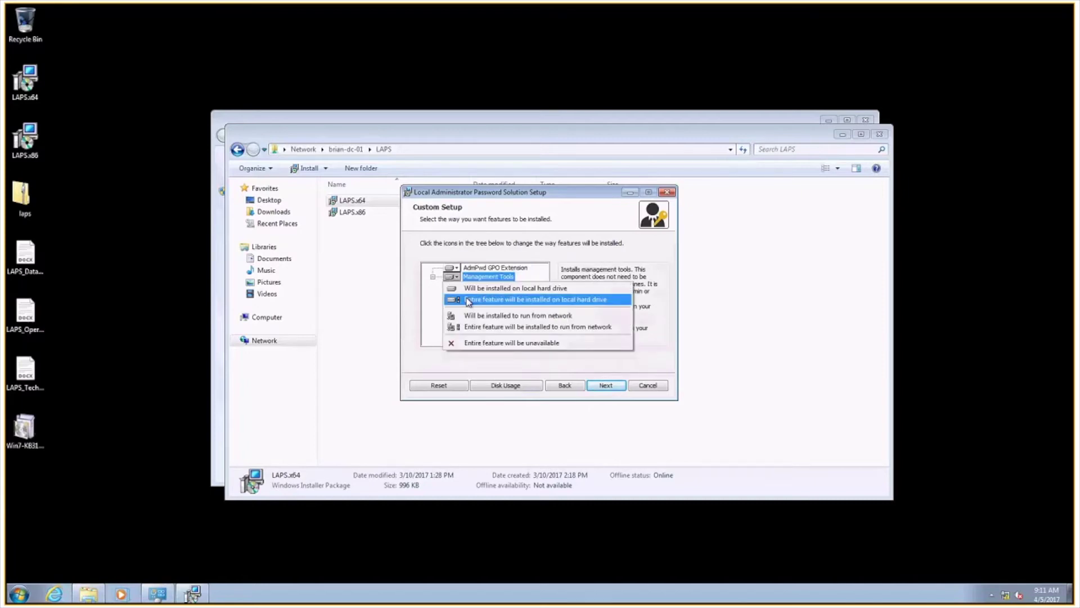
pyautogui.click(466, 299)
# Apply the feature change and finish the LAPS Setup Wizard.
pyautogui.click(605, 385)
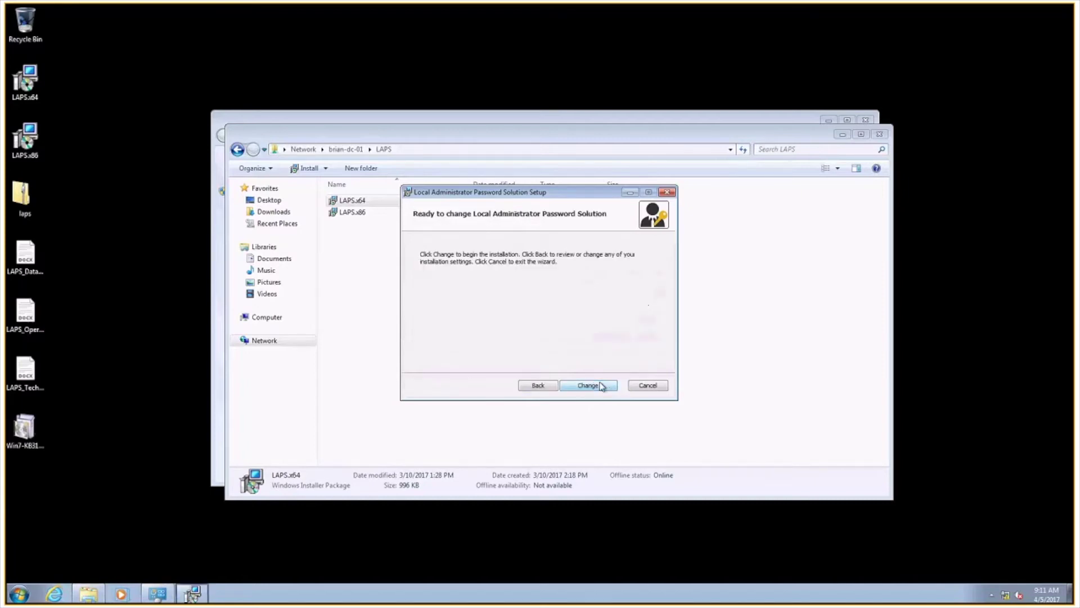
pyautogui.click(601, 388)
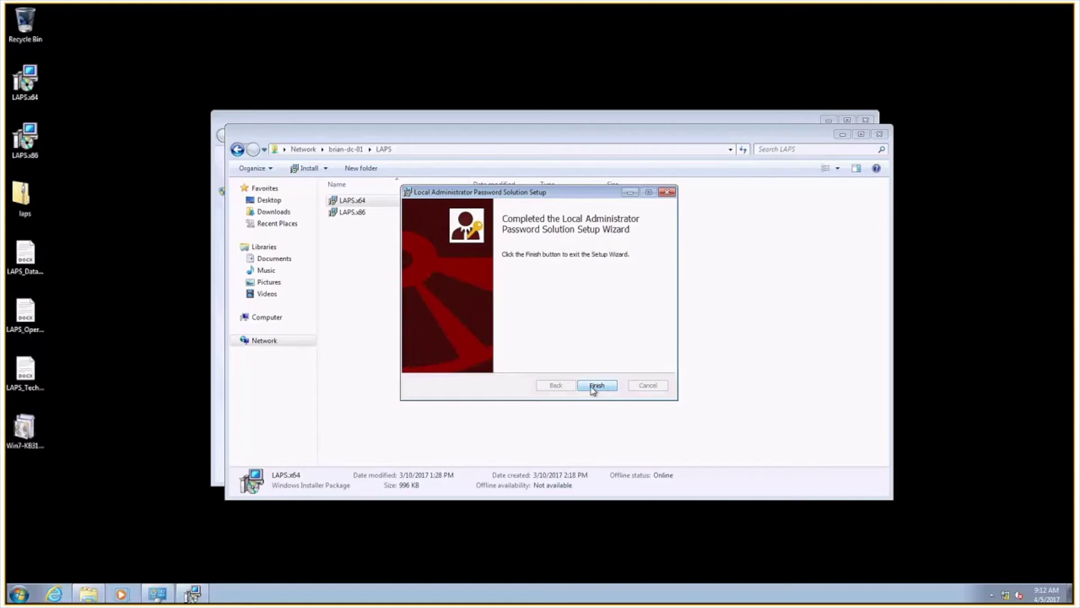
pyautogui.click(595, 385)
pyautogui.click(18, 594)
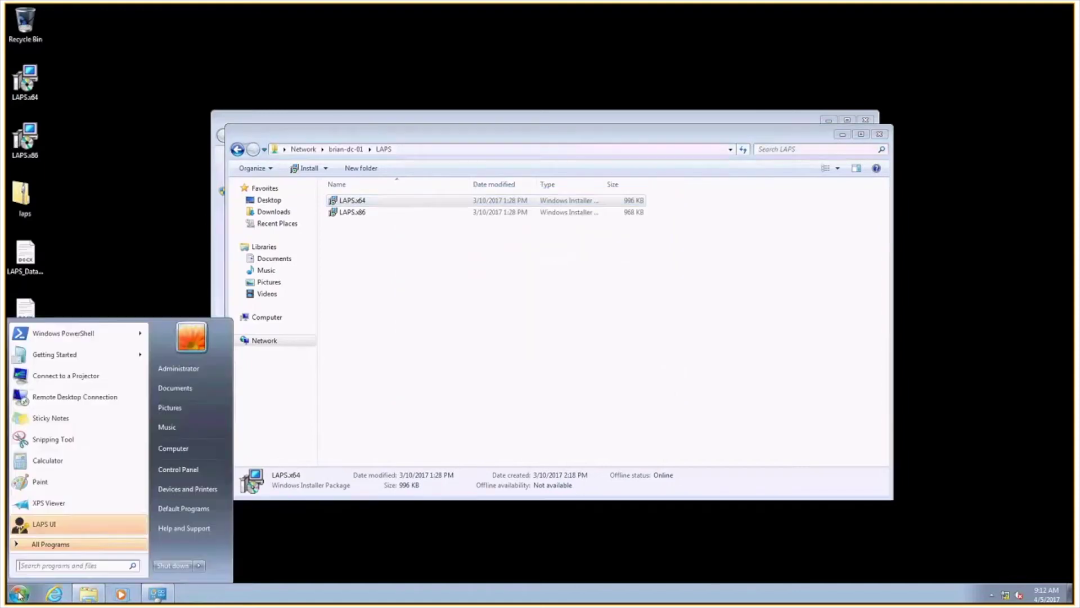
# Launch LAPS UI and run hostname in a command prompt to get this computer's name.
pyautogui.click(52, 524)
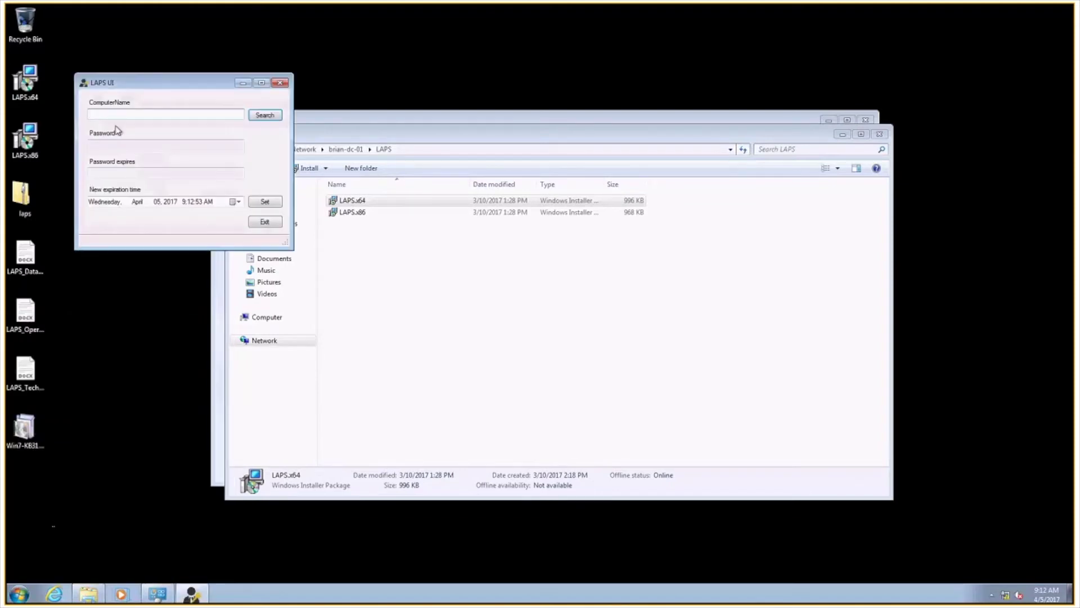
pyautogui.click(21, 585)
pyautogui.write('cmd')
pyautogui.press('Return')
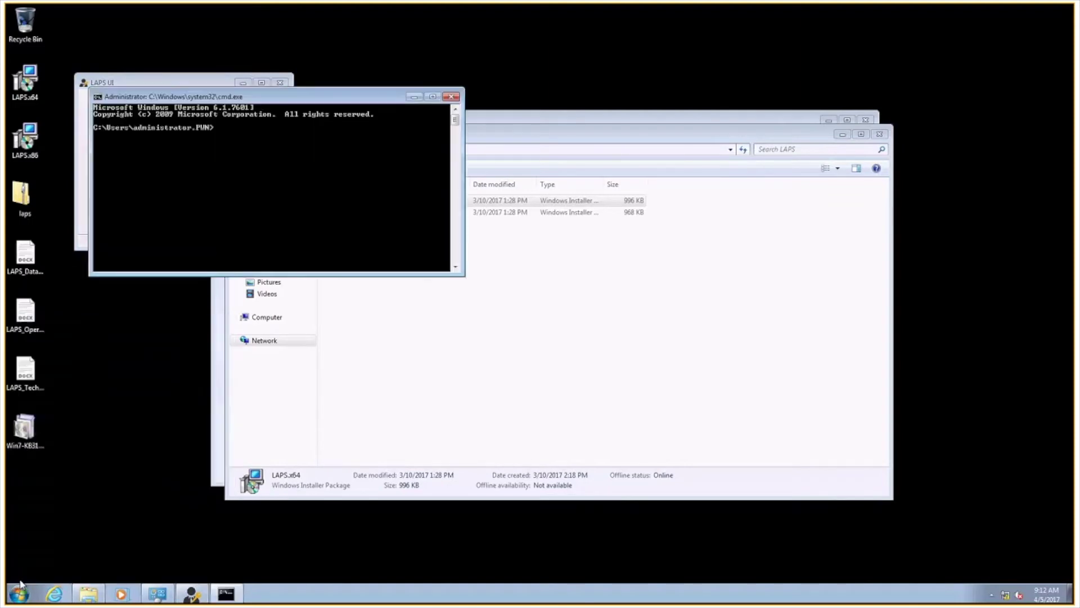
pyautogui.moveTo(379, 102); pyautogui.dragTo(369, 229)
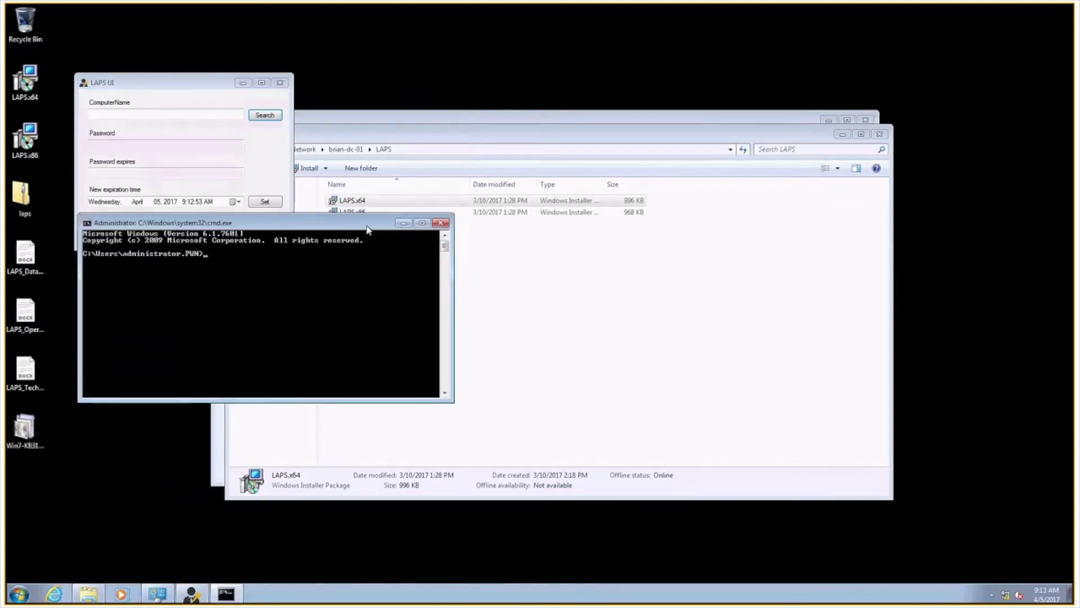
pyautogui.write('hostname')
pyautogui.press('Return')
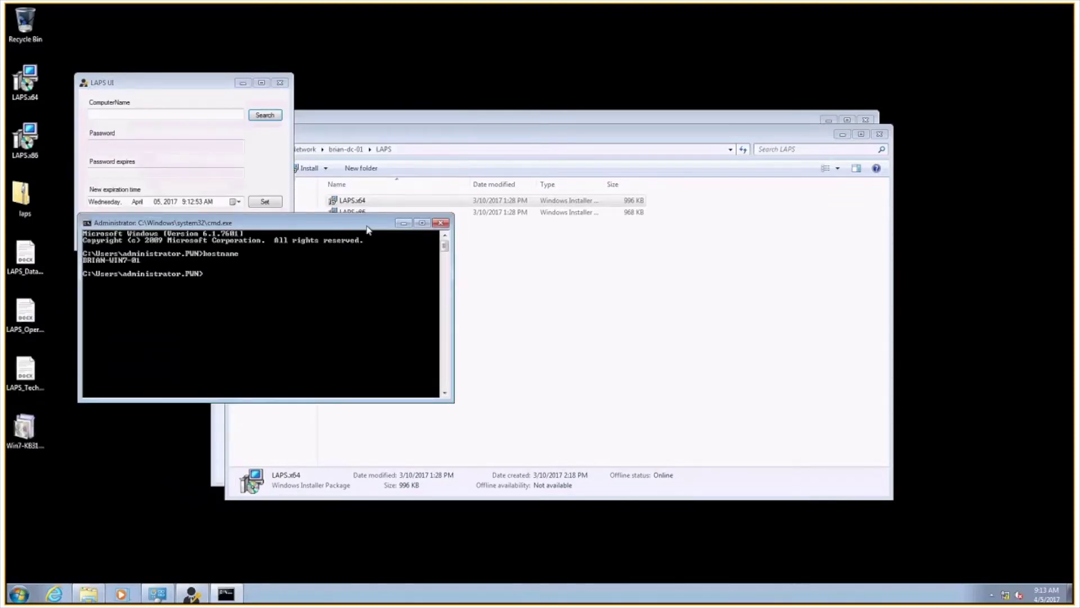
# Search LAPS UI for this computer's admin password, then Set it to expire, giving 4/5/2017 9:15:53 AM.
pyautogui.click(146, 115)
pyautogui.write('brian')
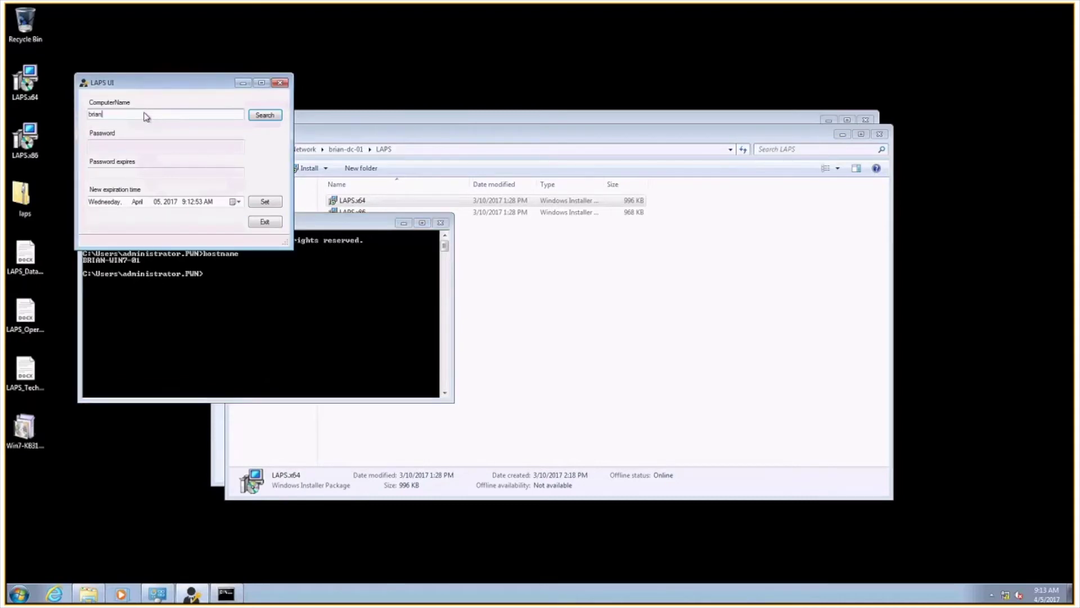
pyautogui.write('-win7-01')
pyautogui.click(262, 116)
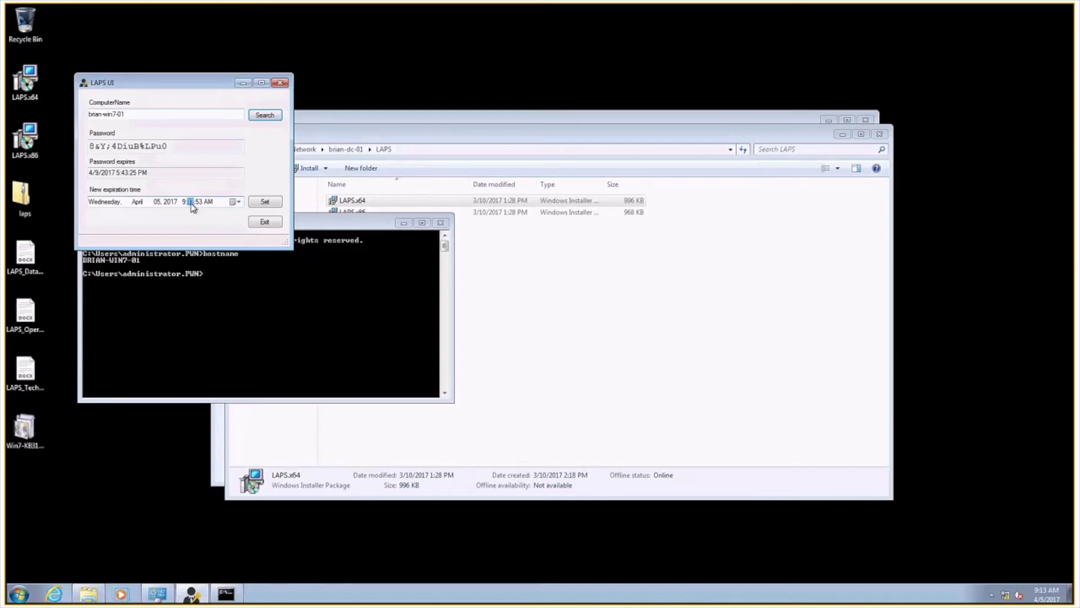
pyautogui.click(262, 207)
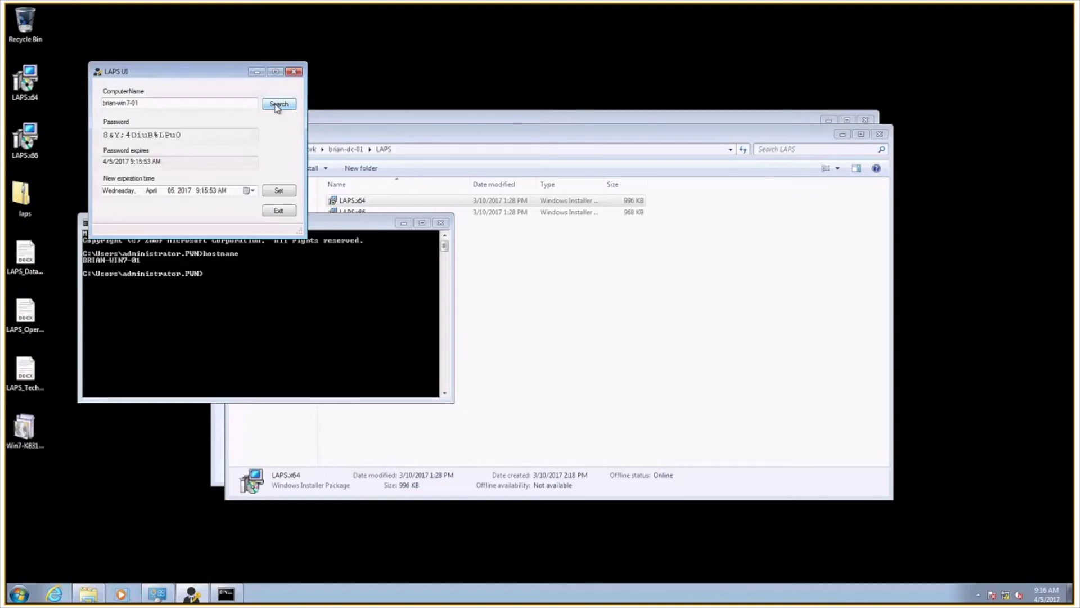
# Run gpupdate /force, then search again in LAPS UI to show the new password expiring 5/5/2017 9:16:45 AM.
pyautogui.click(438, 270)
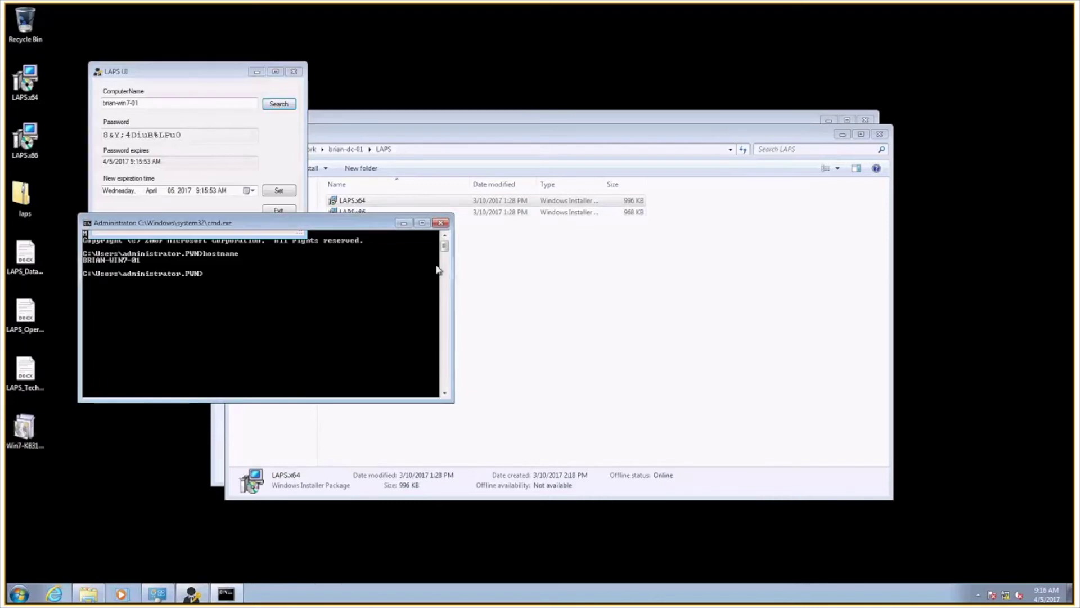
pyautogui.moveTo(349, 222); pyautogui.dragTo(449, 277)
pyautogui.write('g')
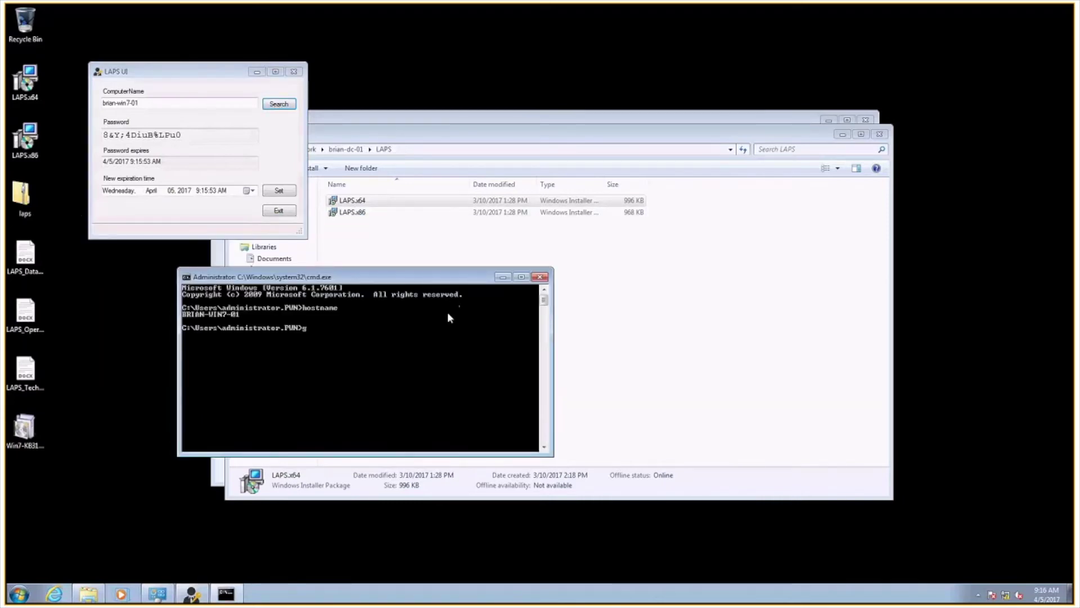
pyautogui.write('pupdate /force')
pyautogui.press('Return')
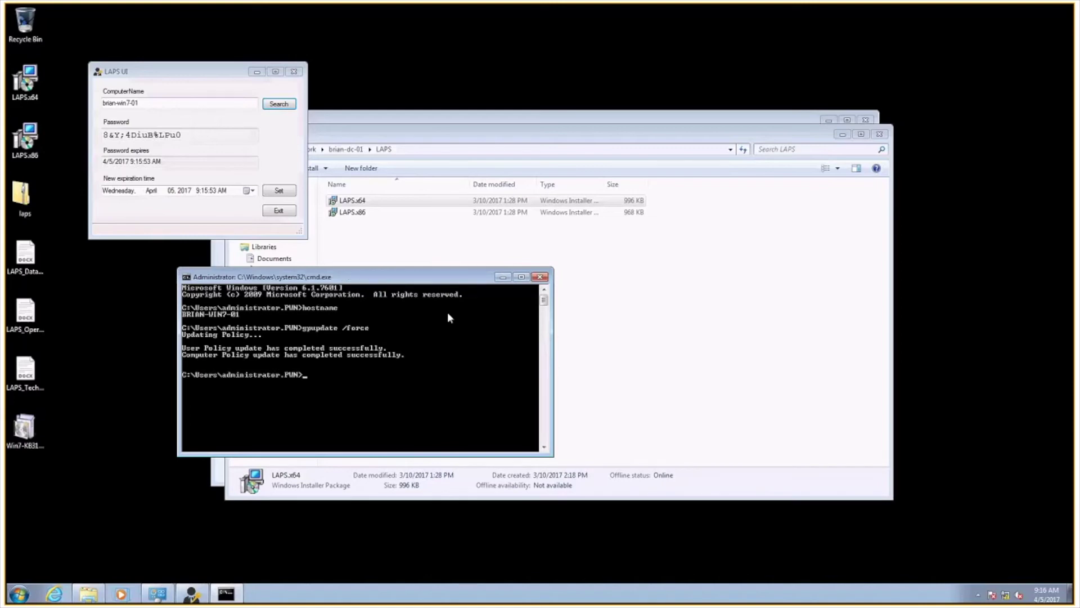
pyautogui.click(279, 105)
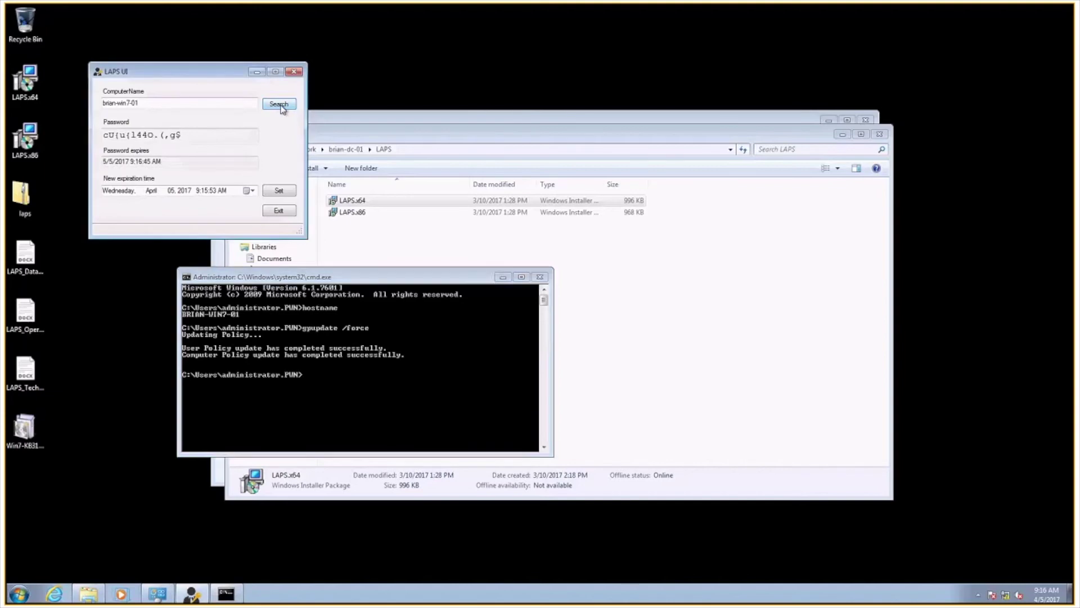